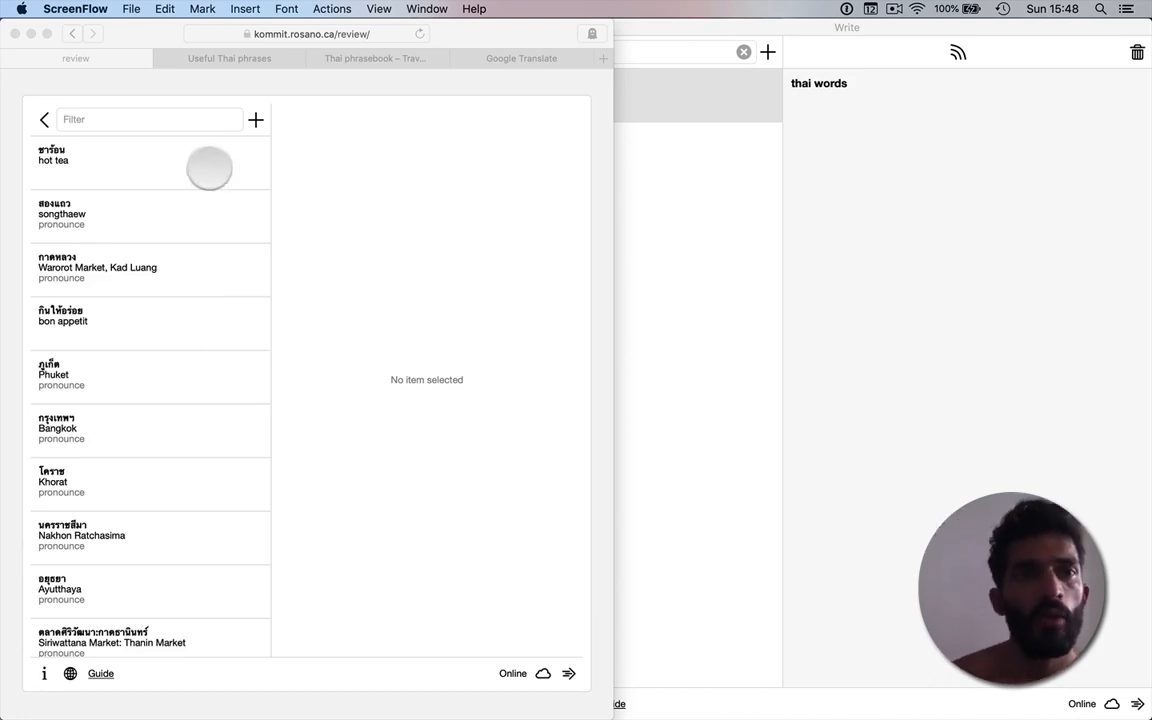
# Copy the "My name is ..." row from the Useful Thai phrases page into the thai words note and delete its female form.
pyautogui.click(230, 58)
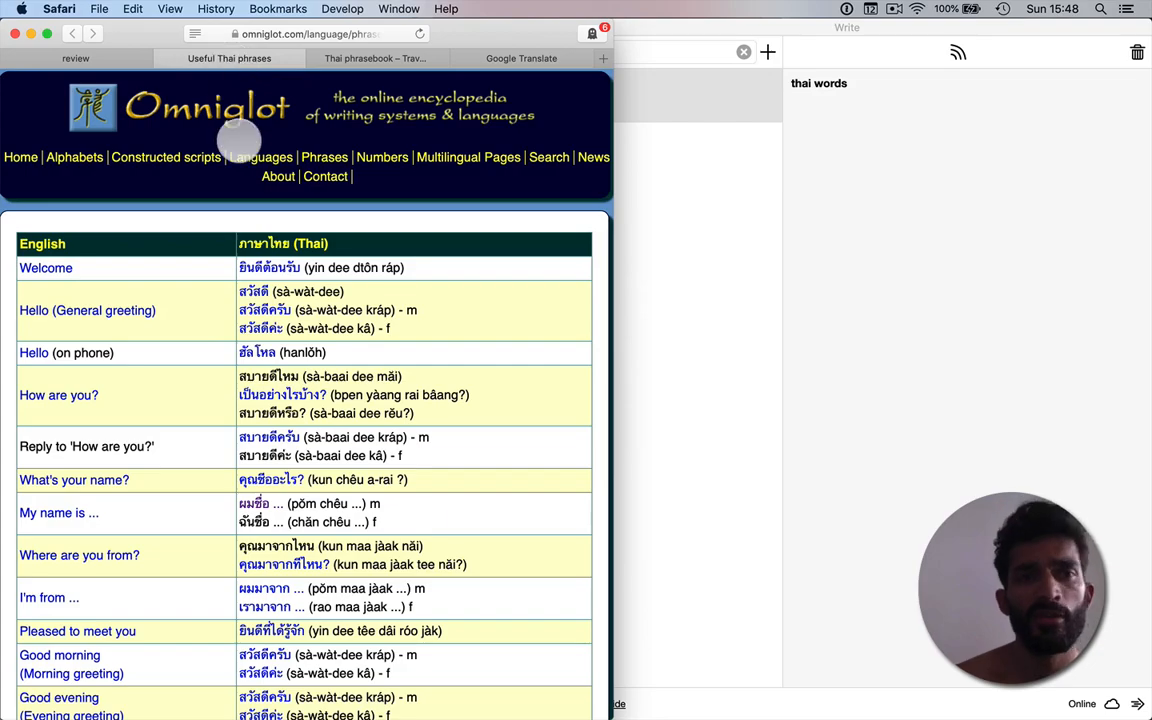
pyautogui.scroll(-5, 196, 292)
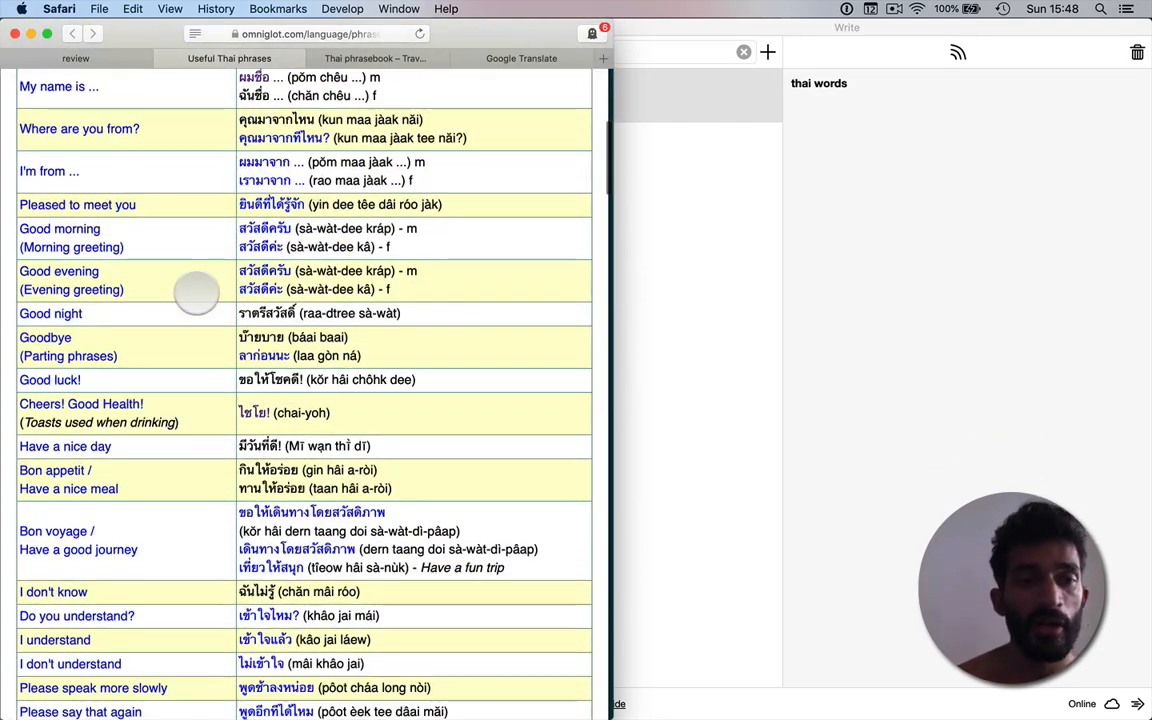
pyautogui.scroll(5, 196, 292)
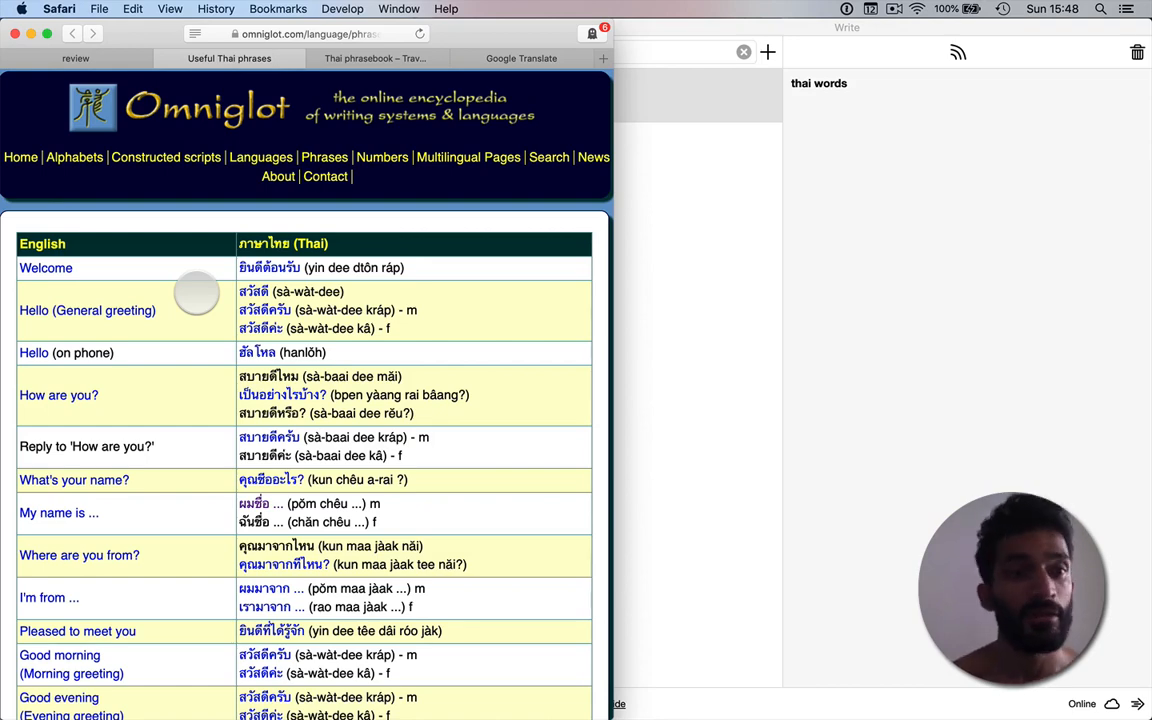
pyautogui.scroll(-5, 196, 292)
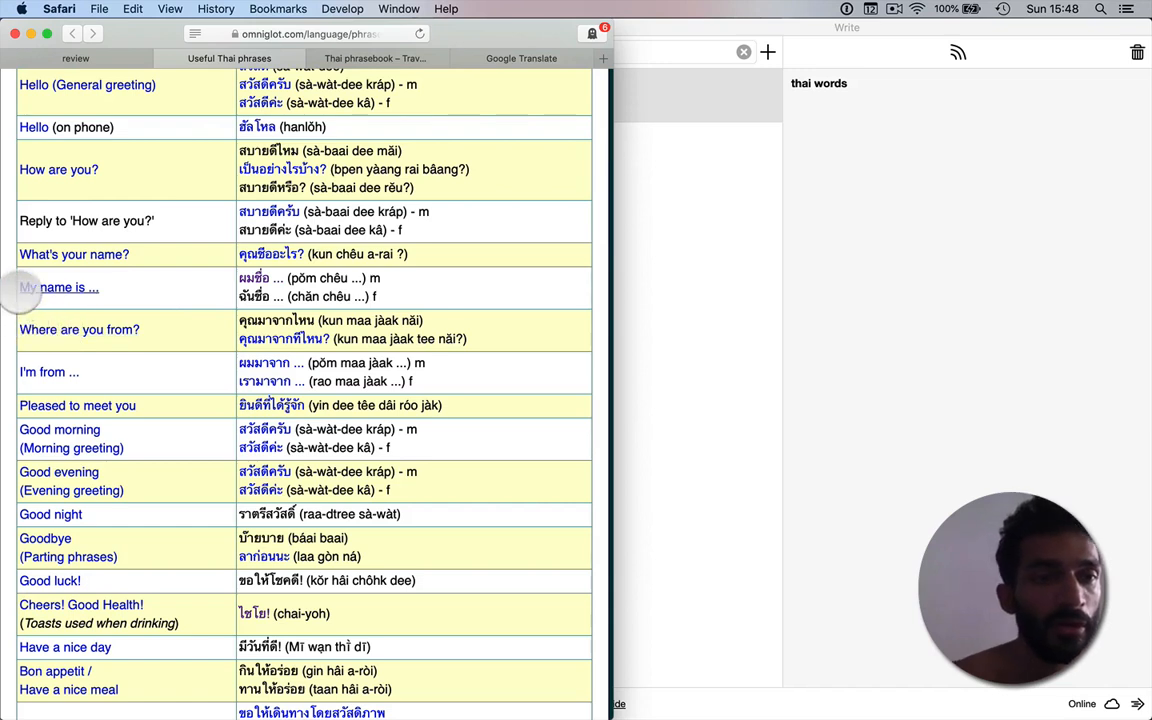
pyautogui.moveTo(21, 285); pyautogui.dragTo(447, 292)
pyautogui.press('super+c')
pyautogui.click(1003, 237)
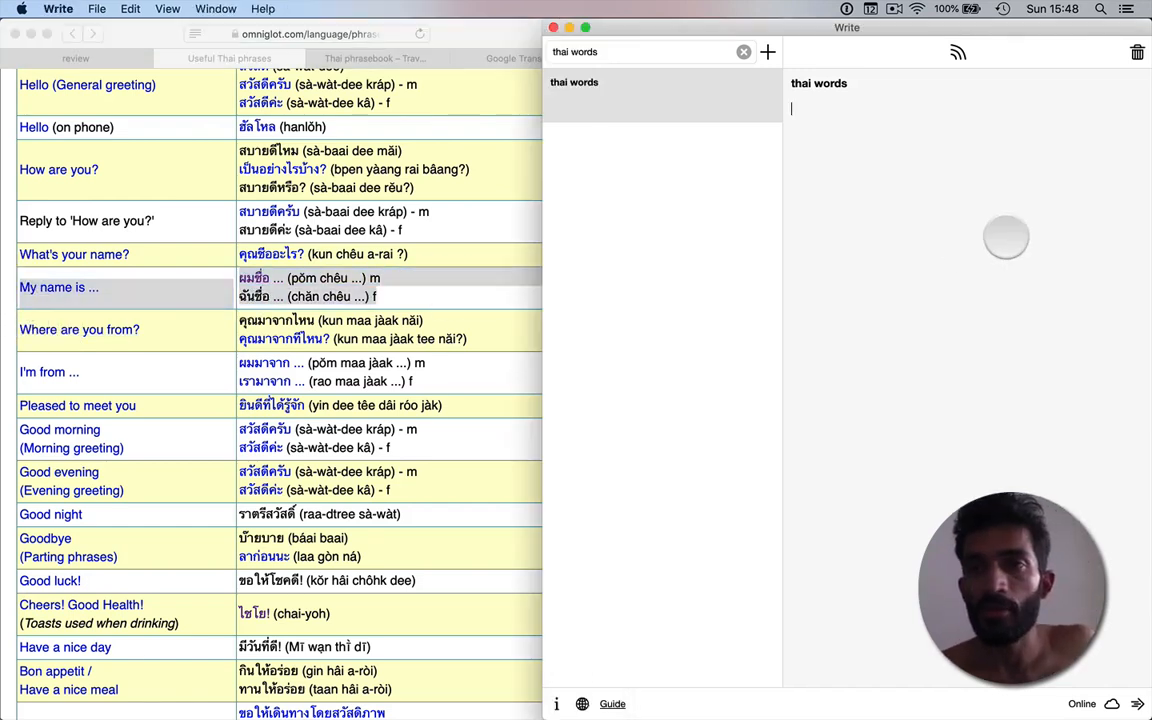
pyautogui.press('super+v')
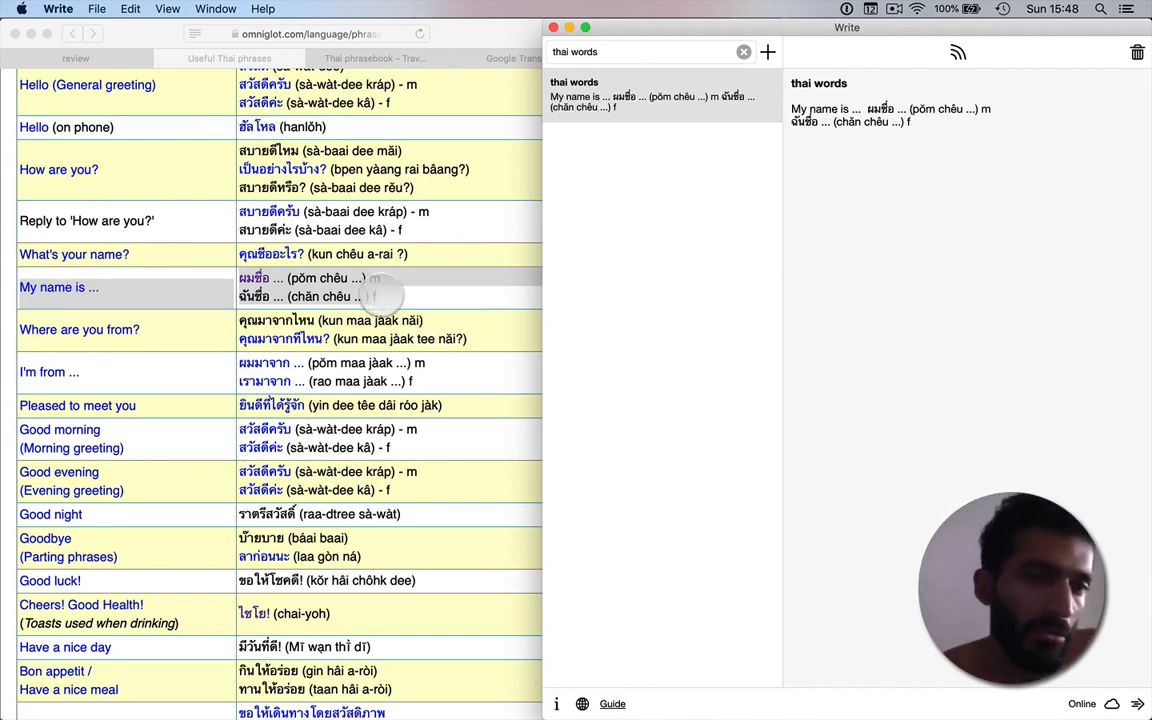
pyautogui.keyDown('shift'); pyautogui.click(993, 107); pyautogui.keyUp('shift')
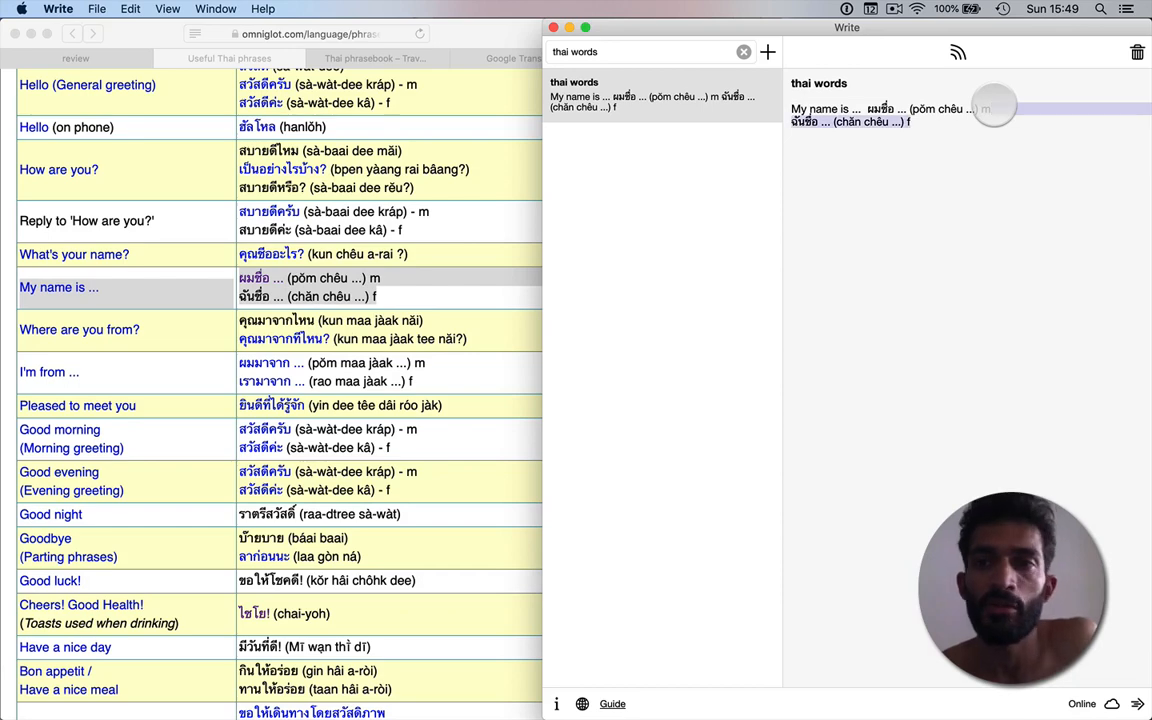
pyautogui.press('BackSpace')
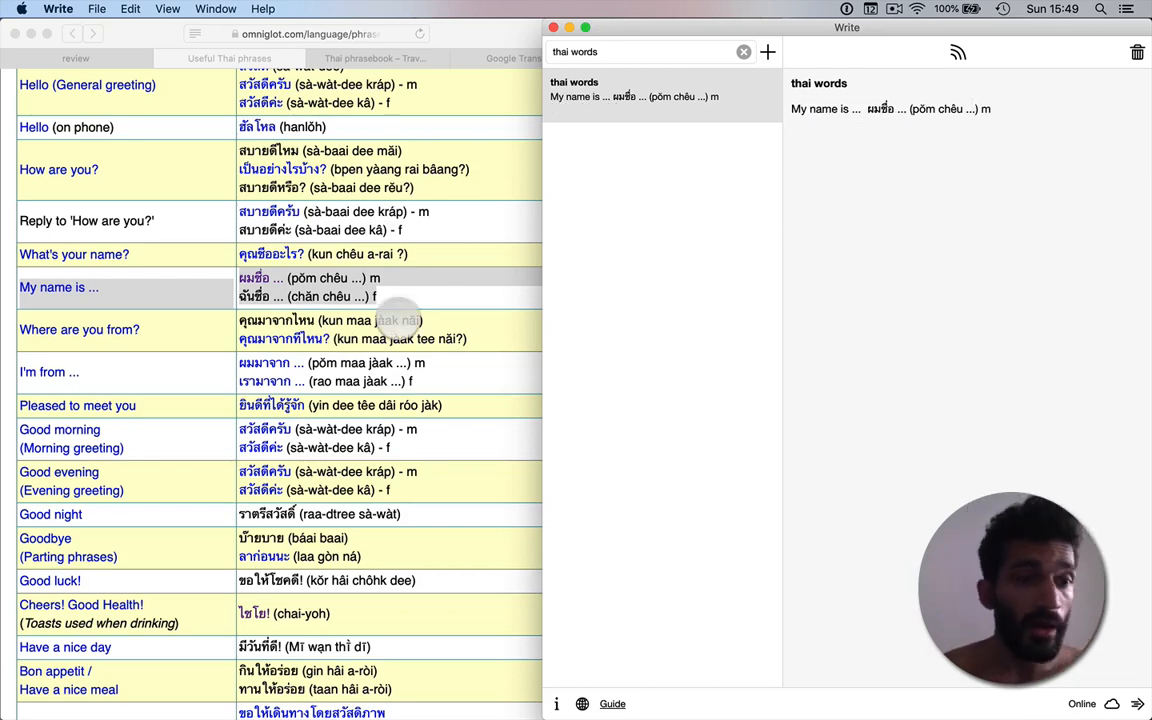
# Add the "Cheers! Good Health!" row with its Thai translation from the phrases table to the thai words note.
pyautogui.scroll(-3, 360, 390)
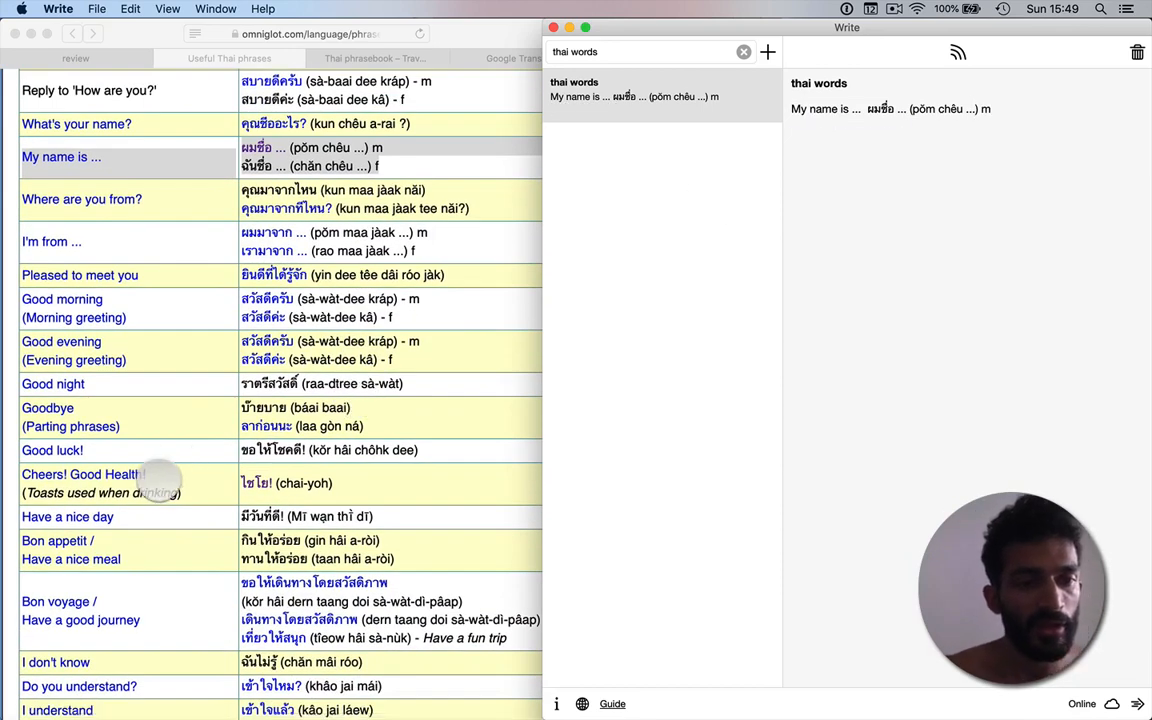
pyautogui.click(383, 485)
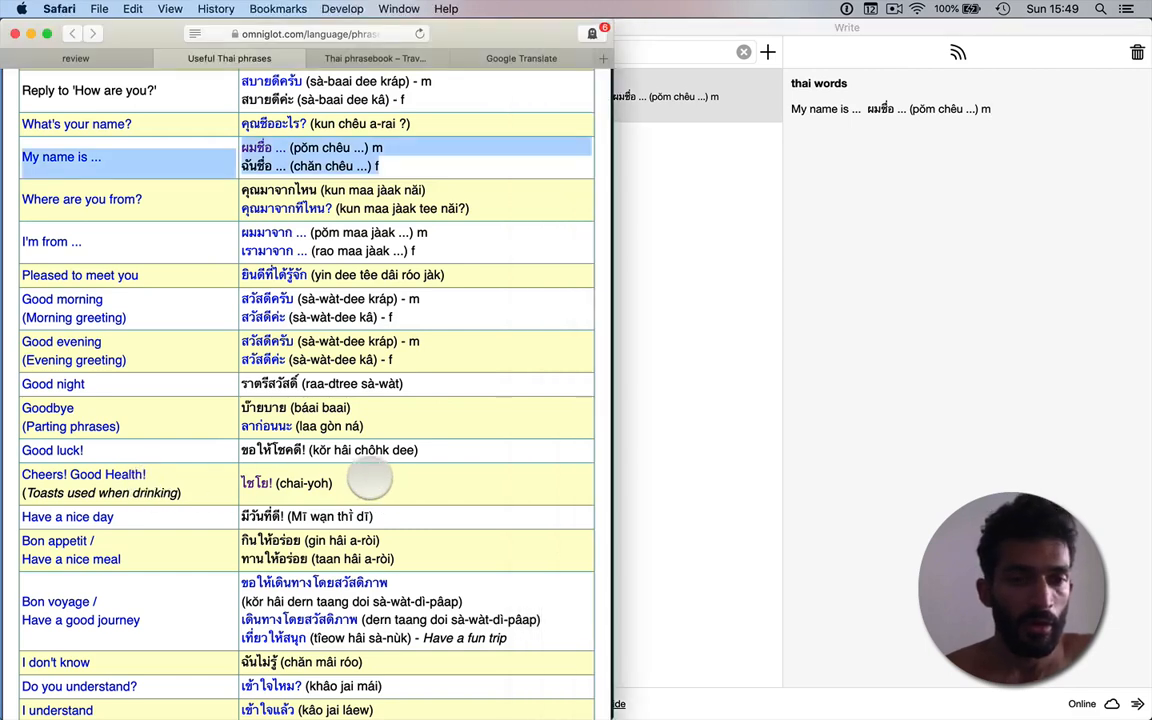
pyautogui.moveTo(86, 468); pyautogui.dragTo(26, 481)
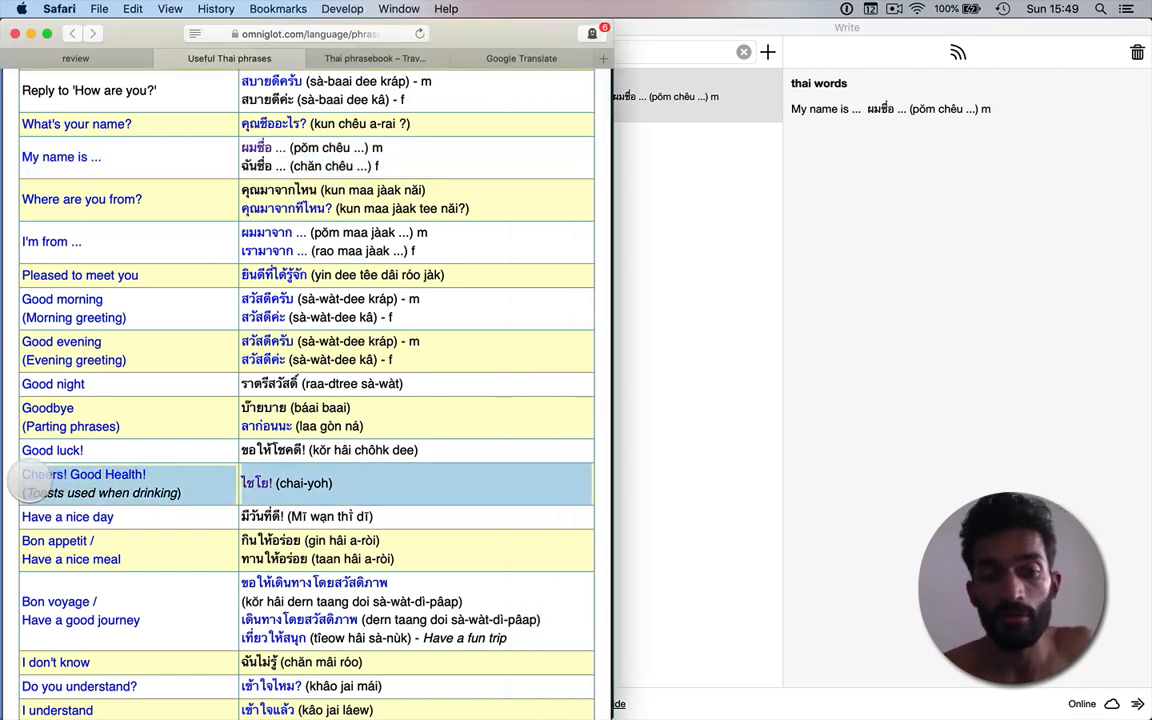
pyautogui.press('super+Tab')
pyautogui.press('super+v')
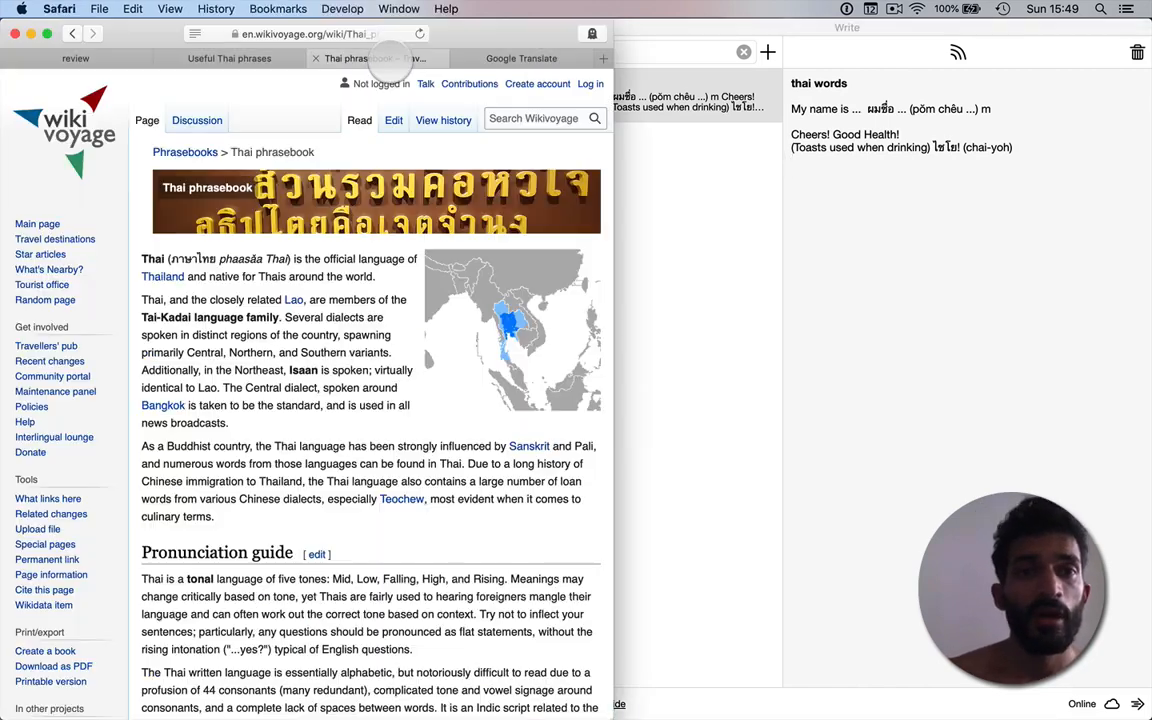
# Look through the Wikivoyage Thai phrasebook, from the pronunciation guide through the phrase list and numbers to the Time section.
pyautogui.click(355, 58)
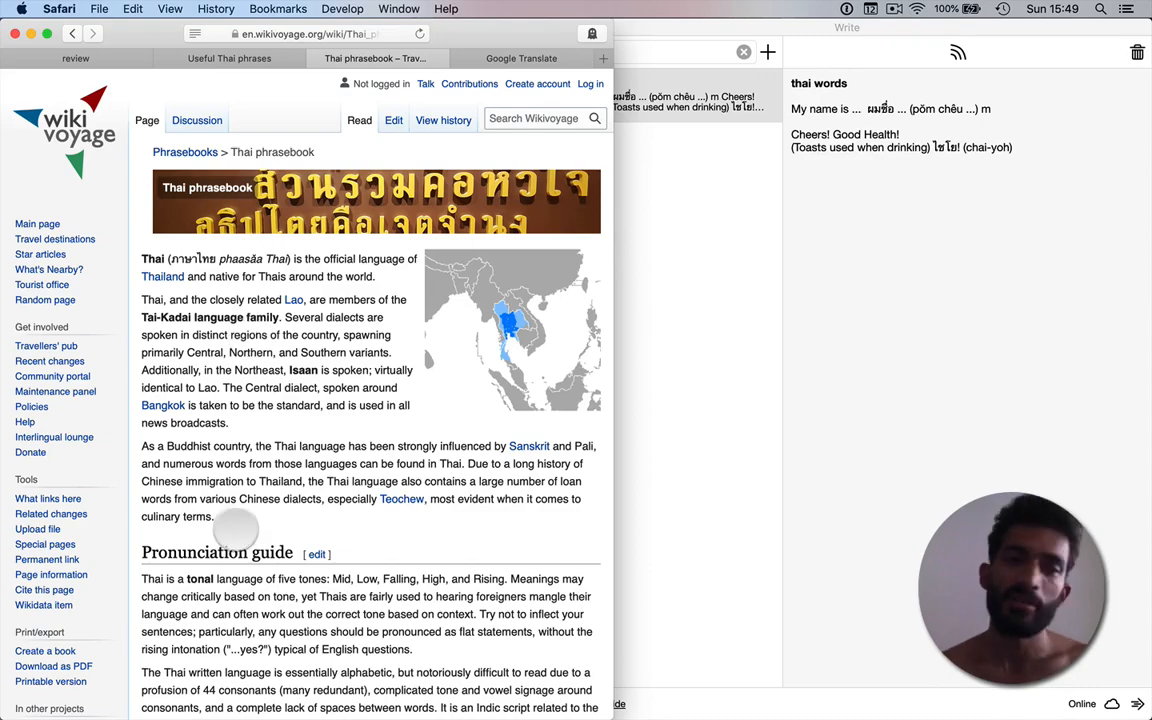
pyautogui.scroll(-6, 235, 530)
pyautogui.scroll(-5, 235, 530)
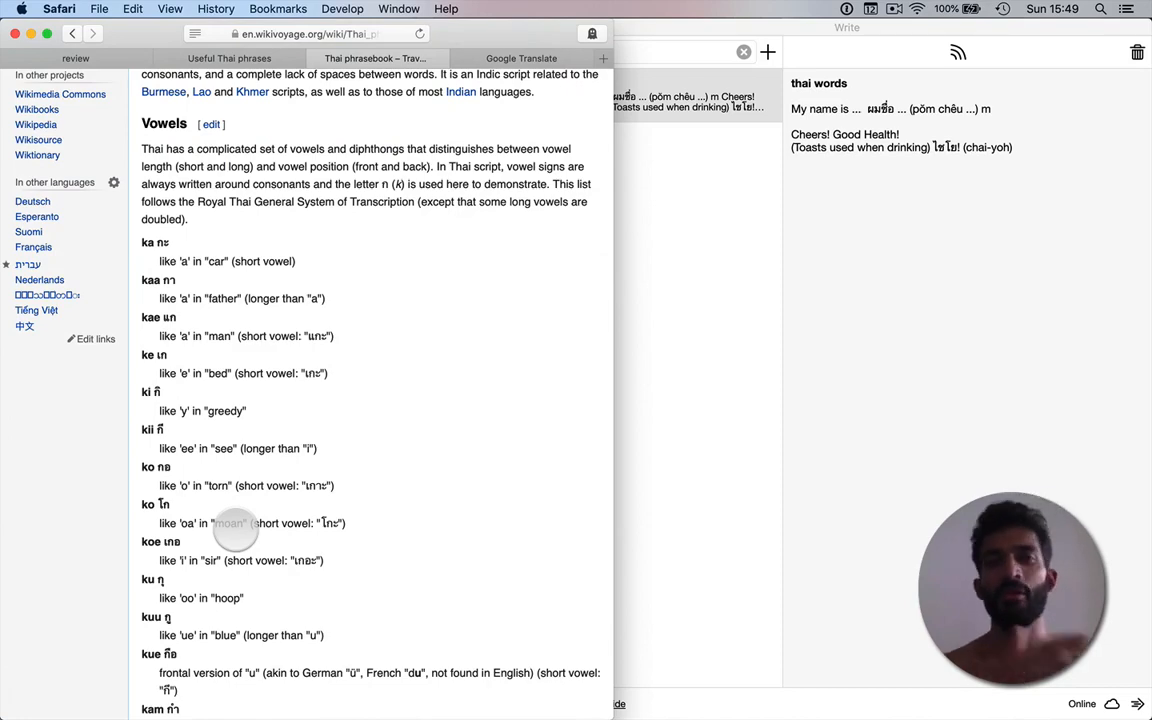
pyautogui.scroll(-1, 235, 530)
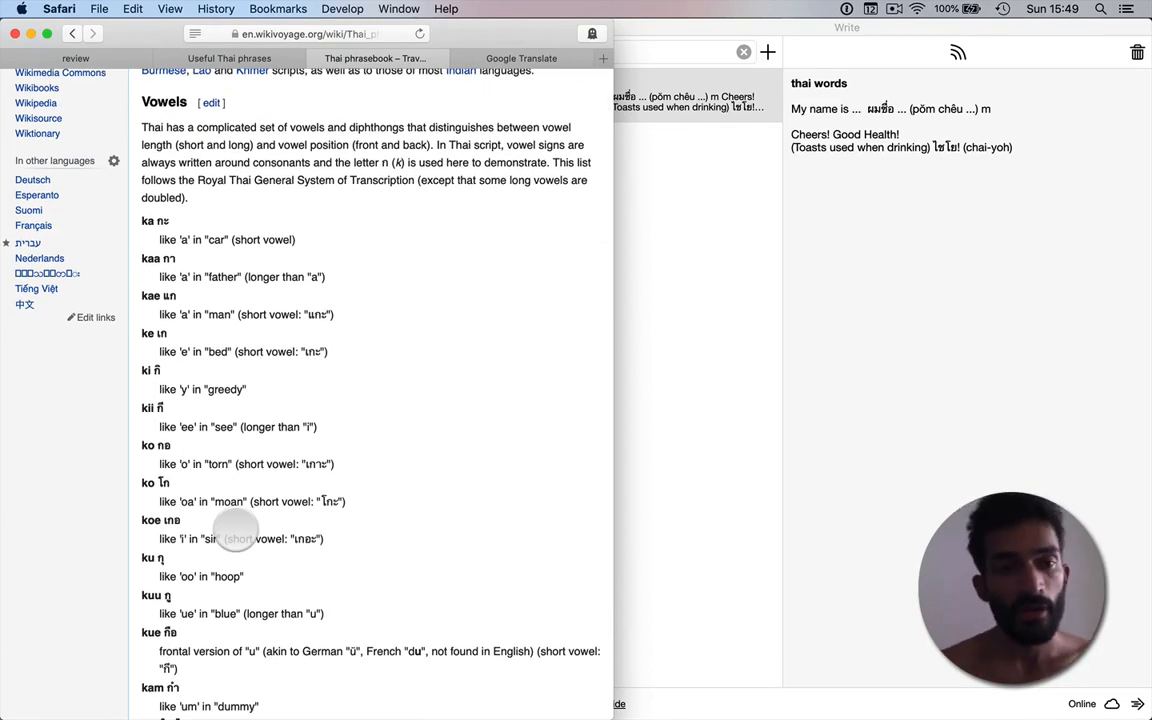
pyautogui.scroll(-18, 236, 530)
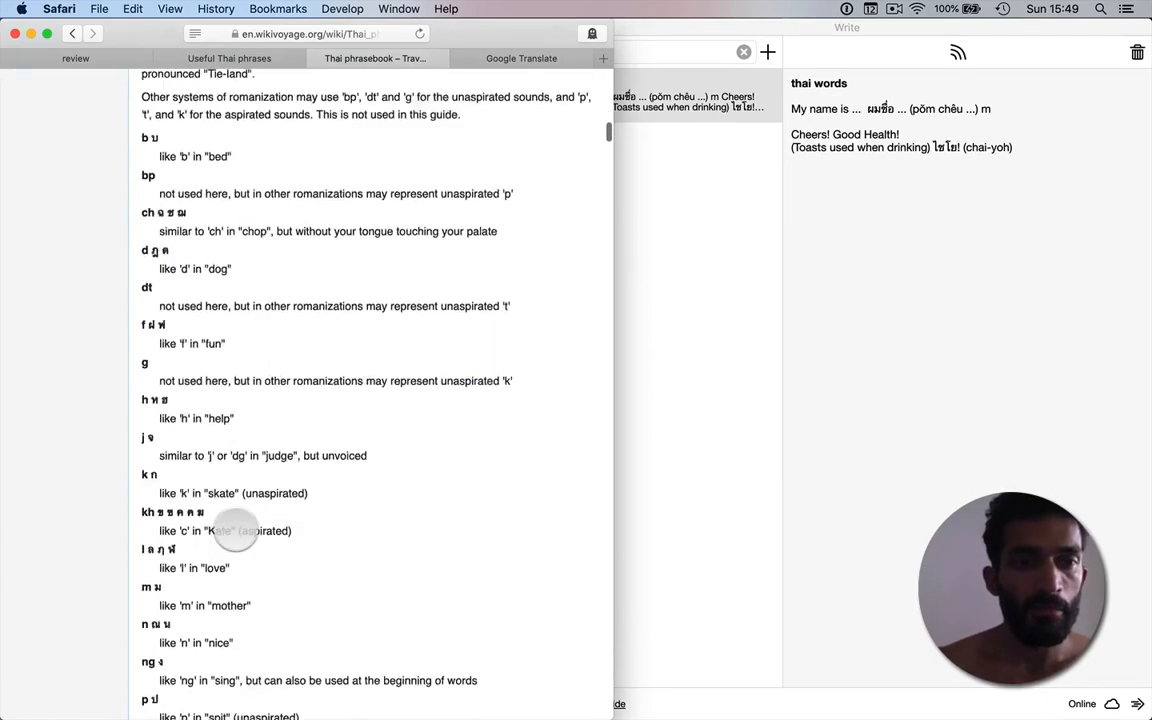
pyautogui.scroll(-15, 235, 530)
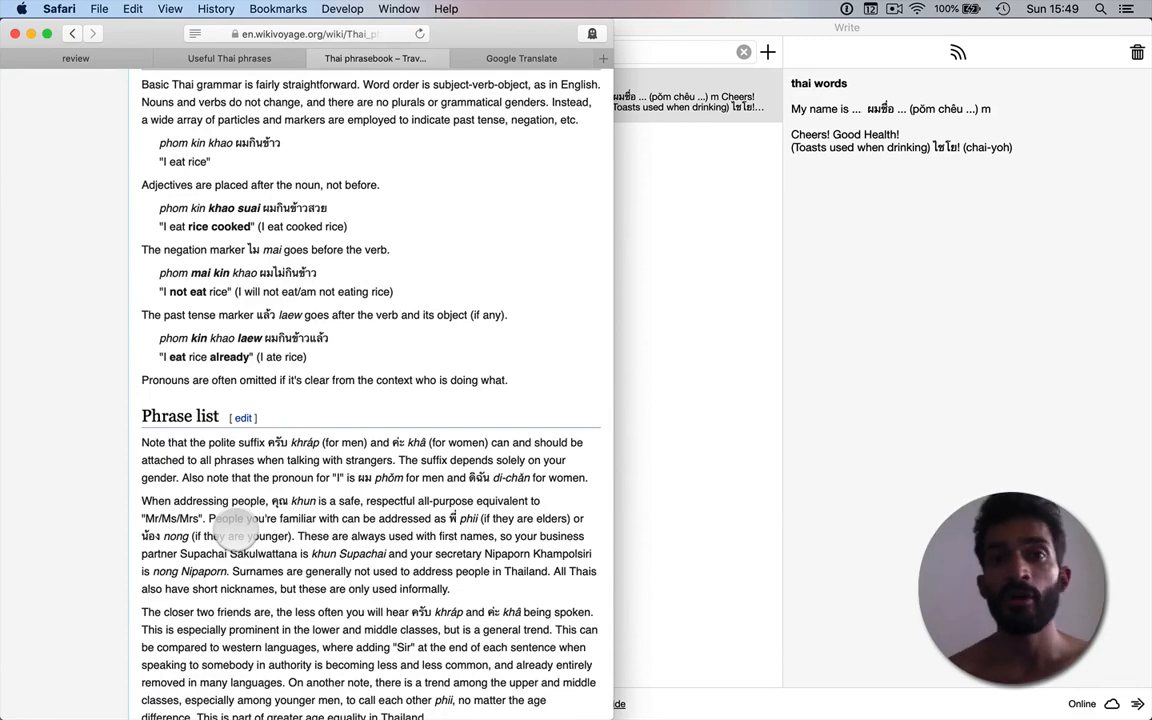
pyautogui.scroll(-6, 230, 530)
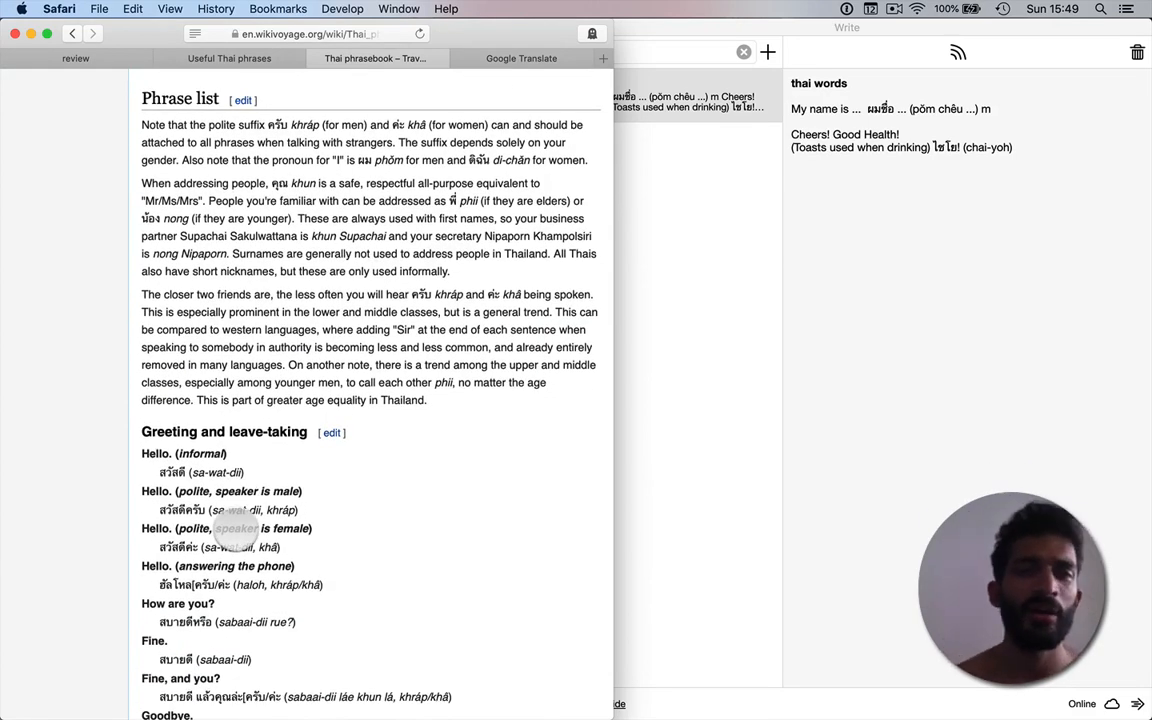
pyautogui.scroll(-7, 235, 528)
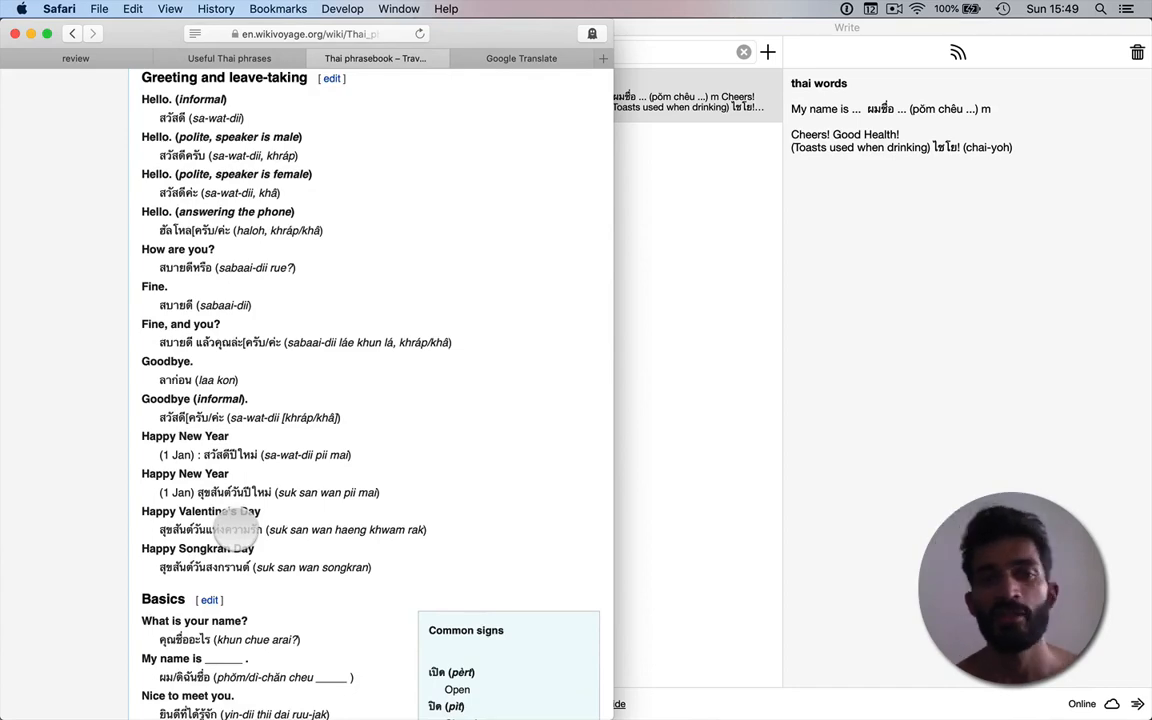
pyautogui.scroll(-12, 235, 528)
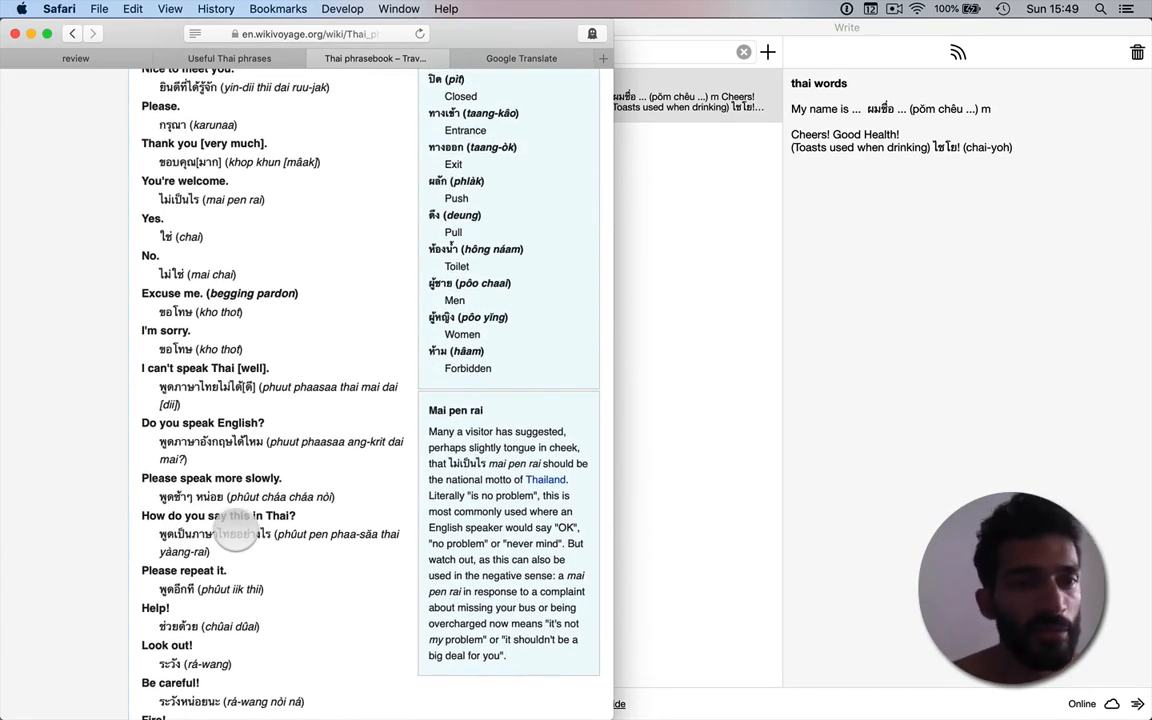
pyautogui.scroll(-1, 235, 528)
pyautogui.scroll(2, 235, 528)
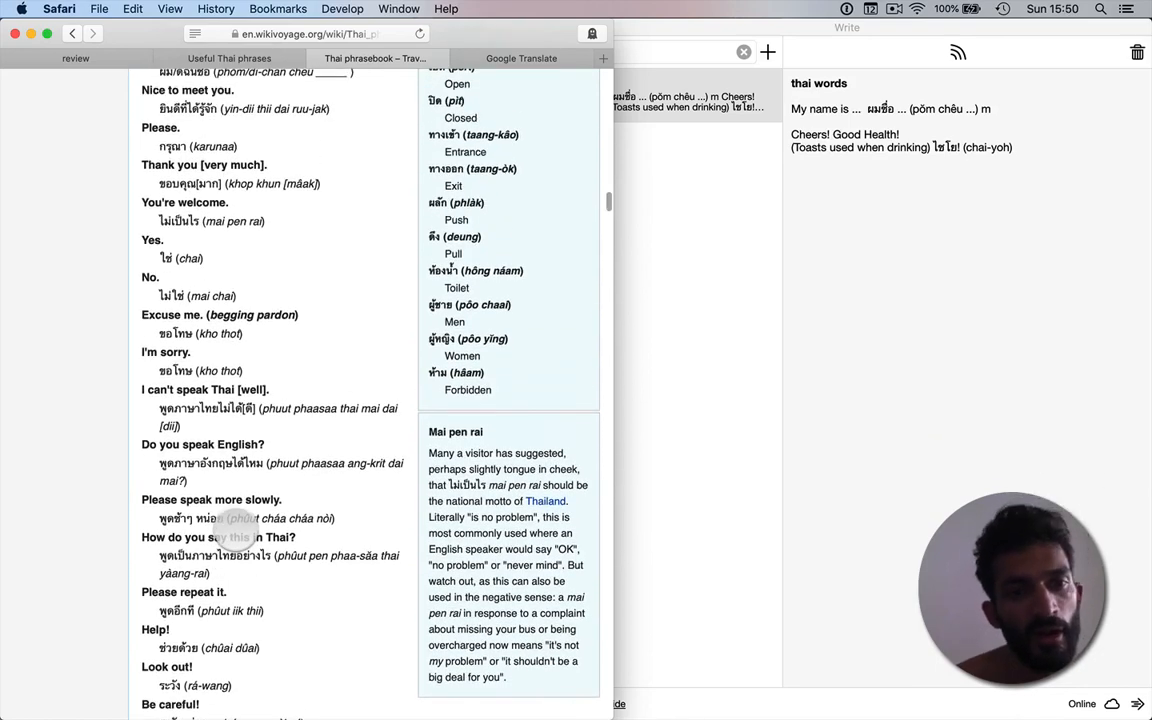
pyautogui.scroll(-2, 220, 527)
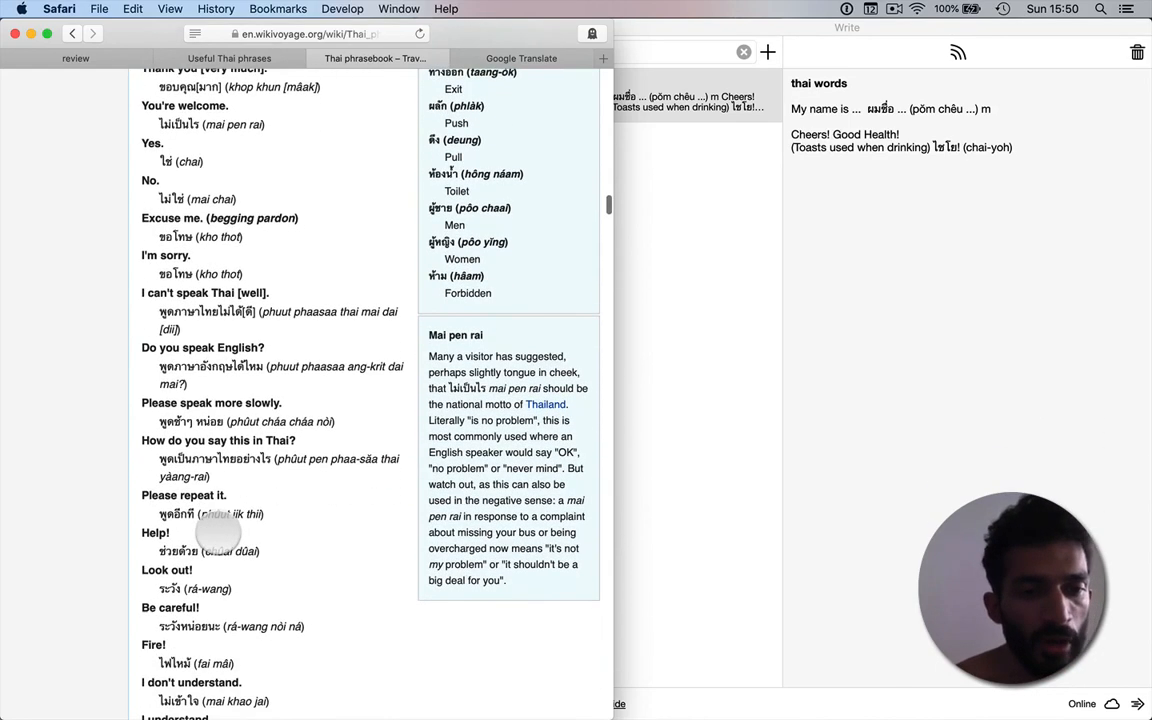
pyautogui.scroll(3, 220, 530)
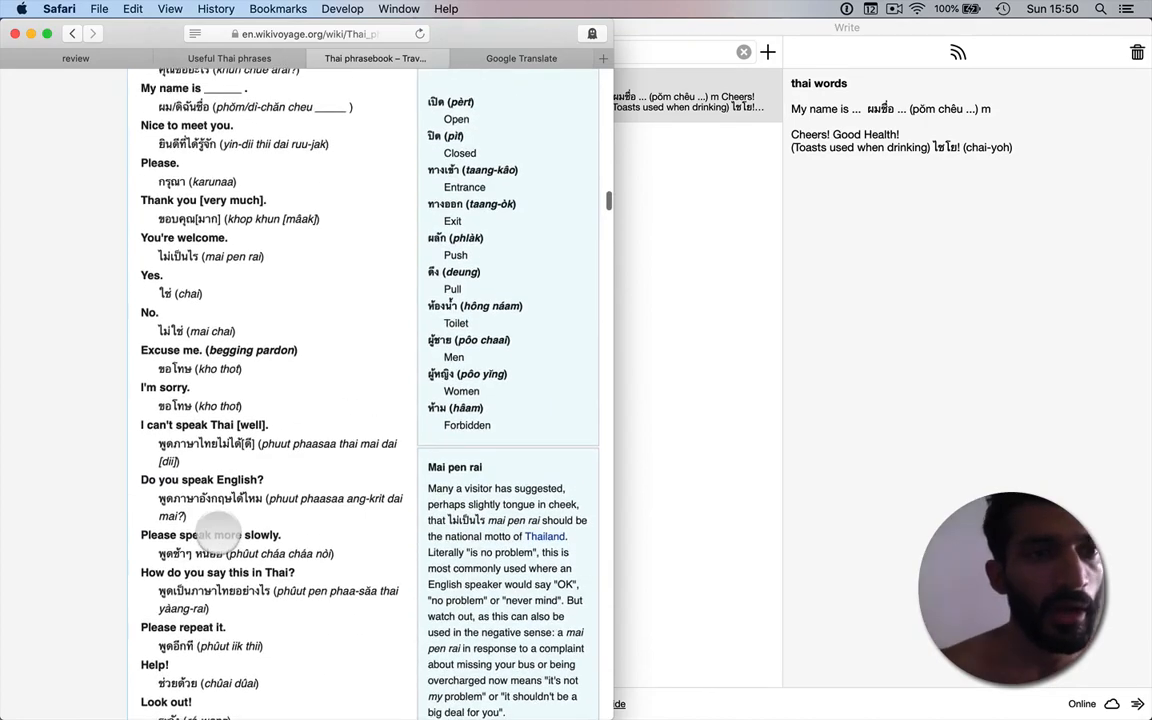
pyautogui.scroll(-15, 218, 535)
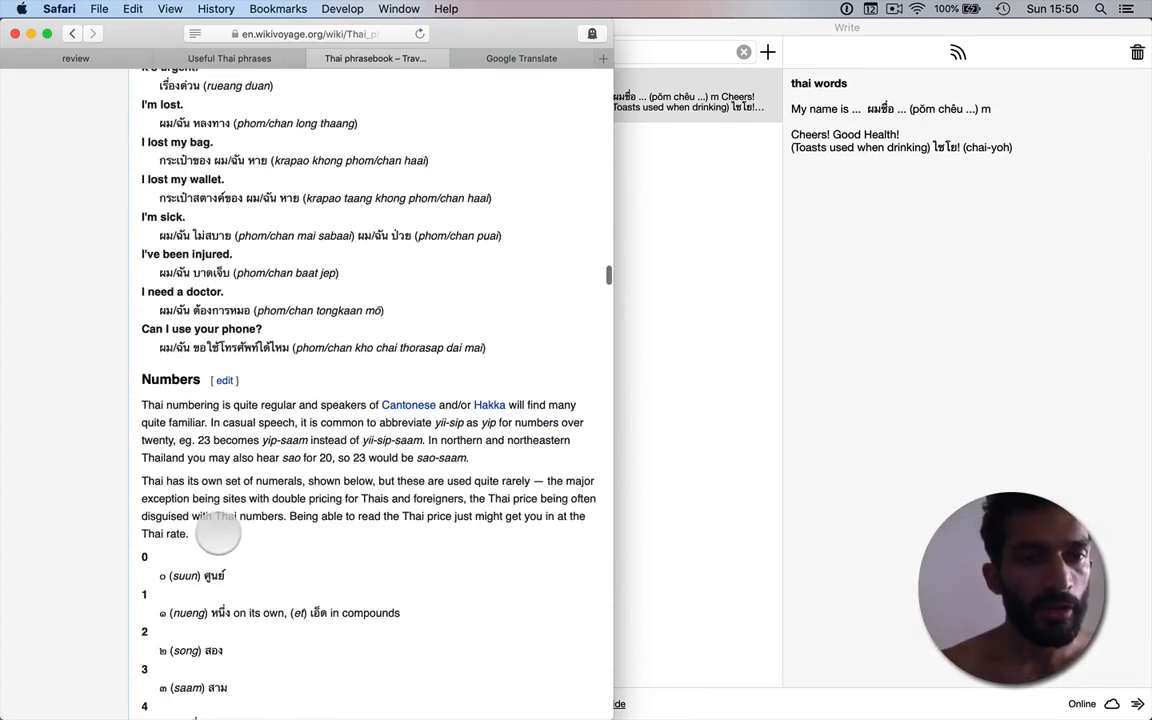
pyautogui.scroll(-20, 218, 535)
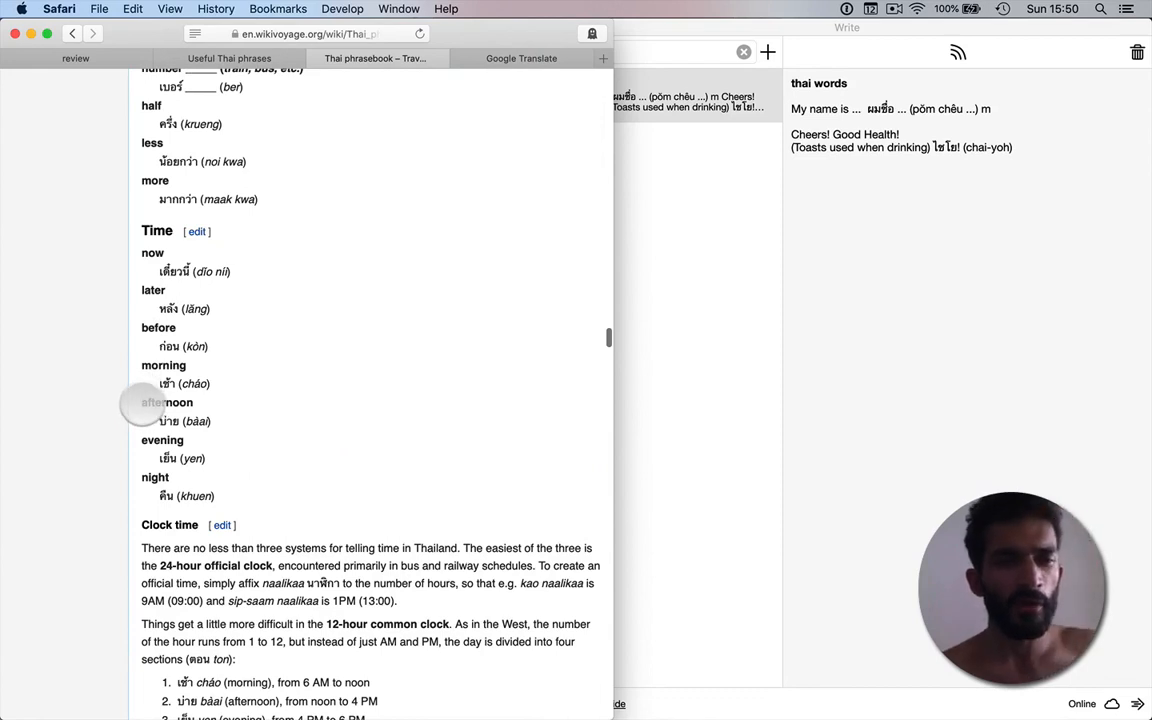
# Copy the "afternoon" entry with its Thai translation from the phrasebook's Time section into a new paragraph of the thai words note.
pyautogui.moveTo(141, 403); pyautogui.dragTo(228, 424)
pyautogui.moveTo(228, 425); pyautogui.dragTo(262, 427)
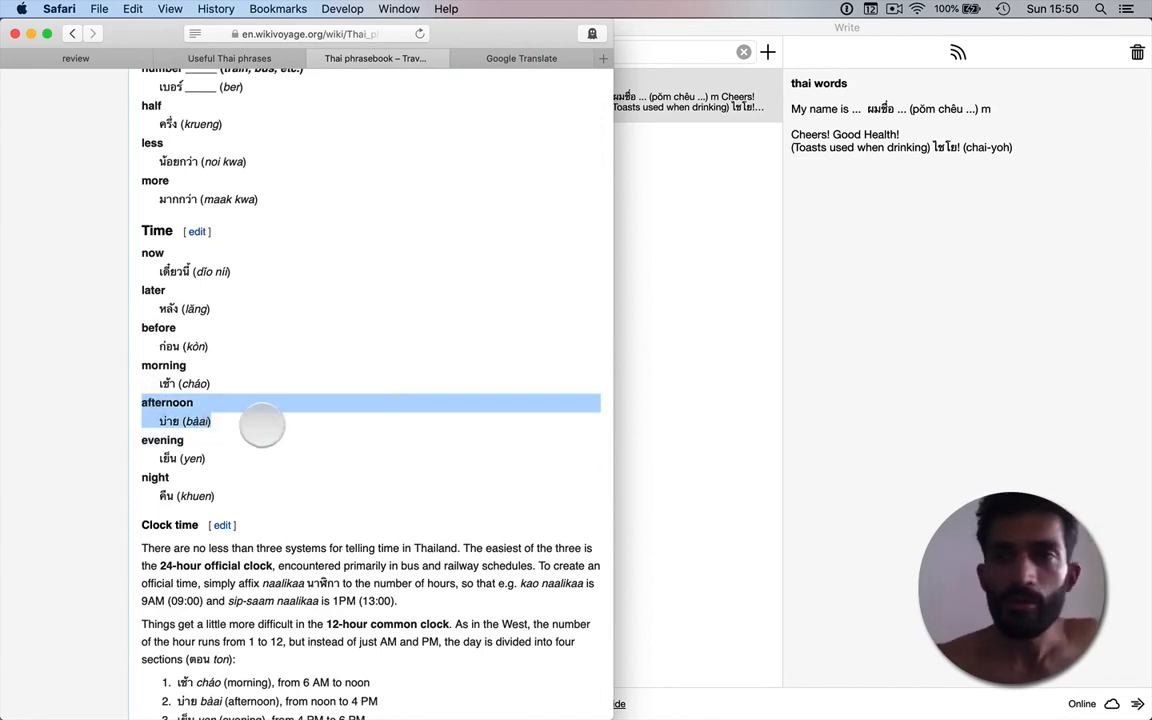
pyautogui.press('super+c')
pyautogui.click(941, 321)
pyautogui.press('Return')
pyautogui.press('super+v')
# Copy the "orange" entry with its Thai translation from the phrasebook's Colors section into a new paragraph of the thai words note.
pyautogui.click(423, 380)
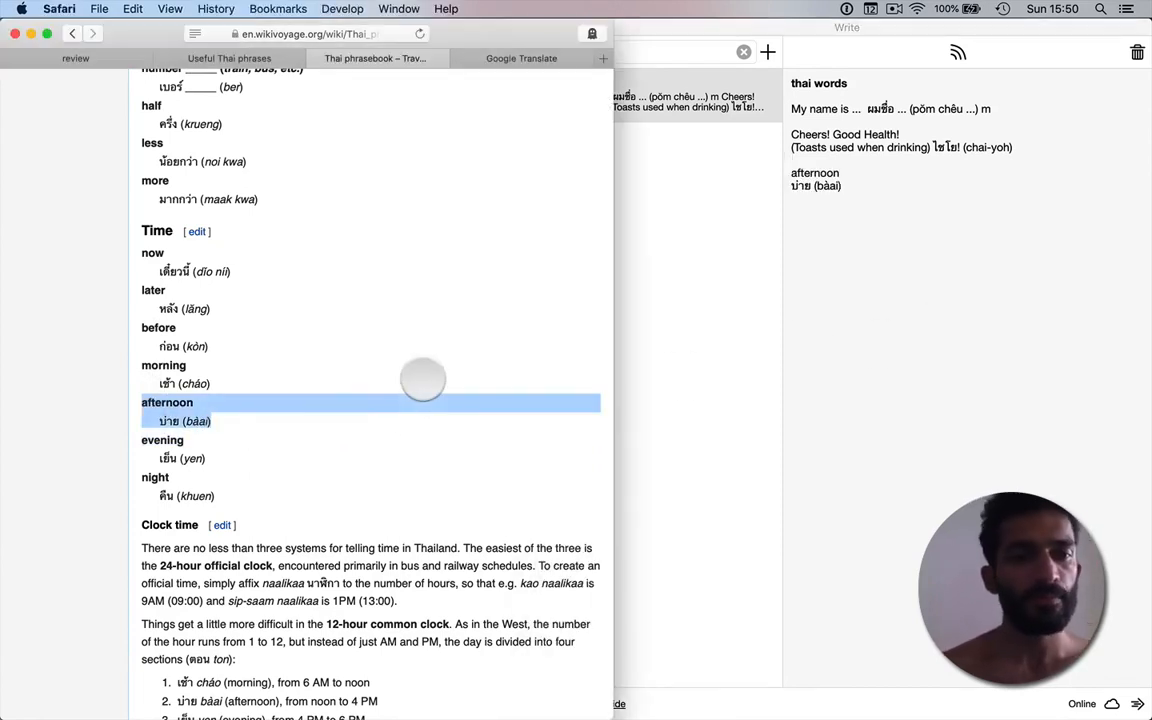
pyautogui.scroll(-5, 267, 443)
pyautogui.scroll(-15, 267, 443)
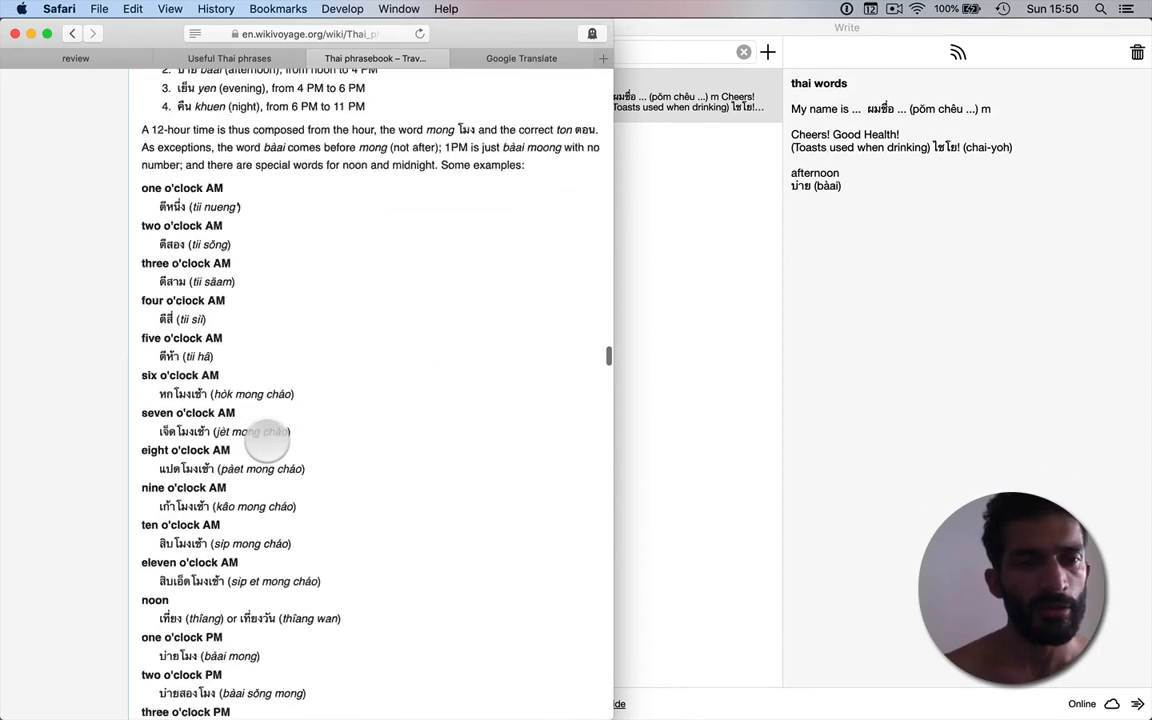
pyautogui.scroll(-20, 267, 440)
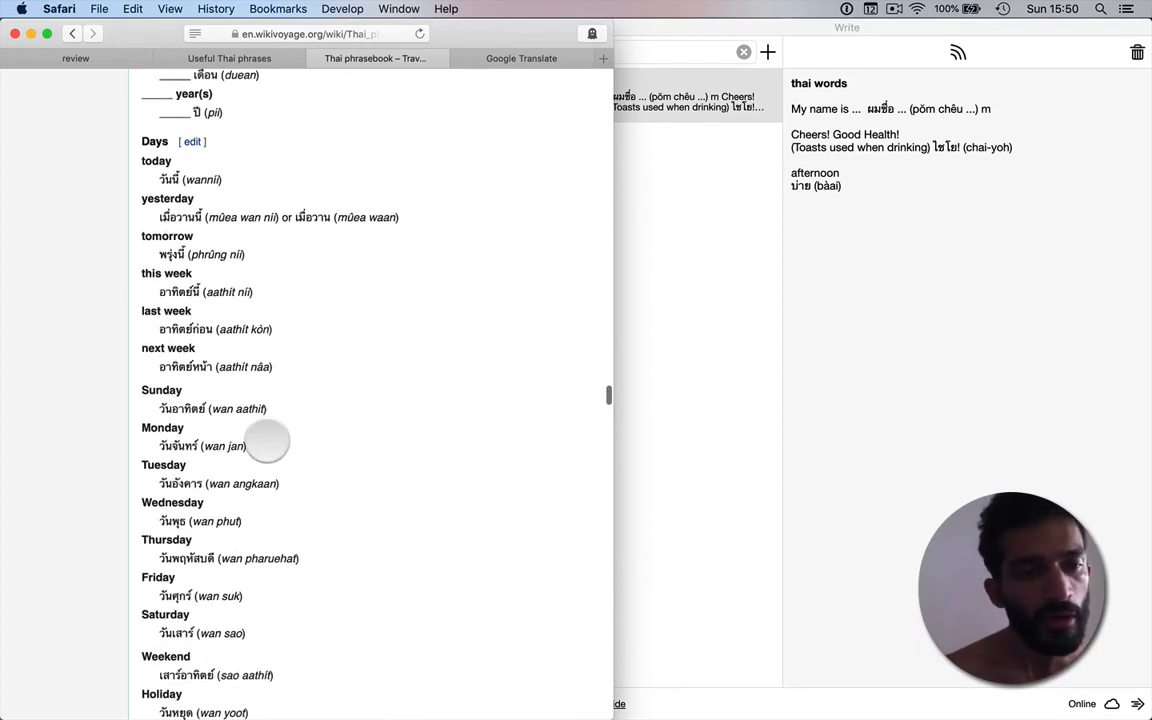
pyautogui.scroll(3, 267, 441)
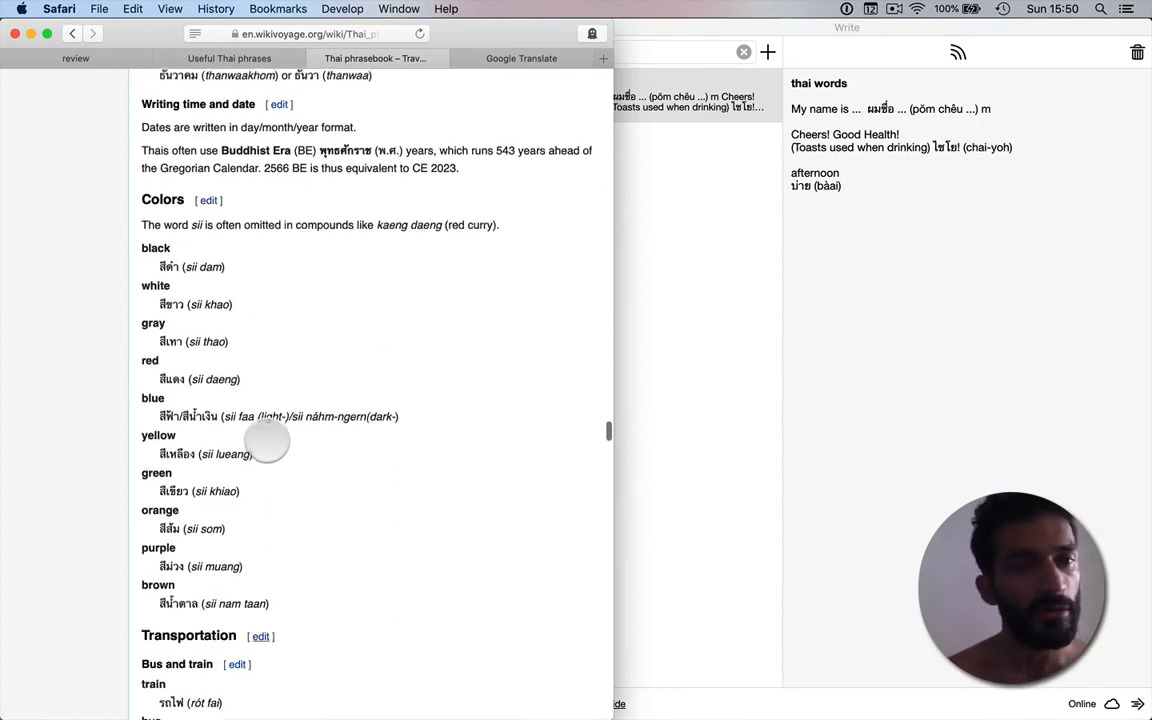
pyautogui.tripleClick(147, 509)
pyautogui.moveTo(213, 528); pyautogui.dragTo(257, 527)
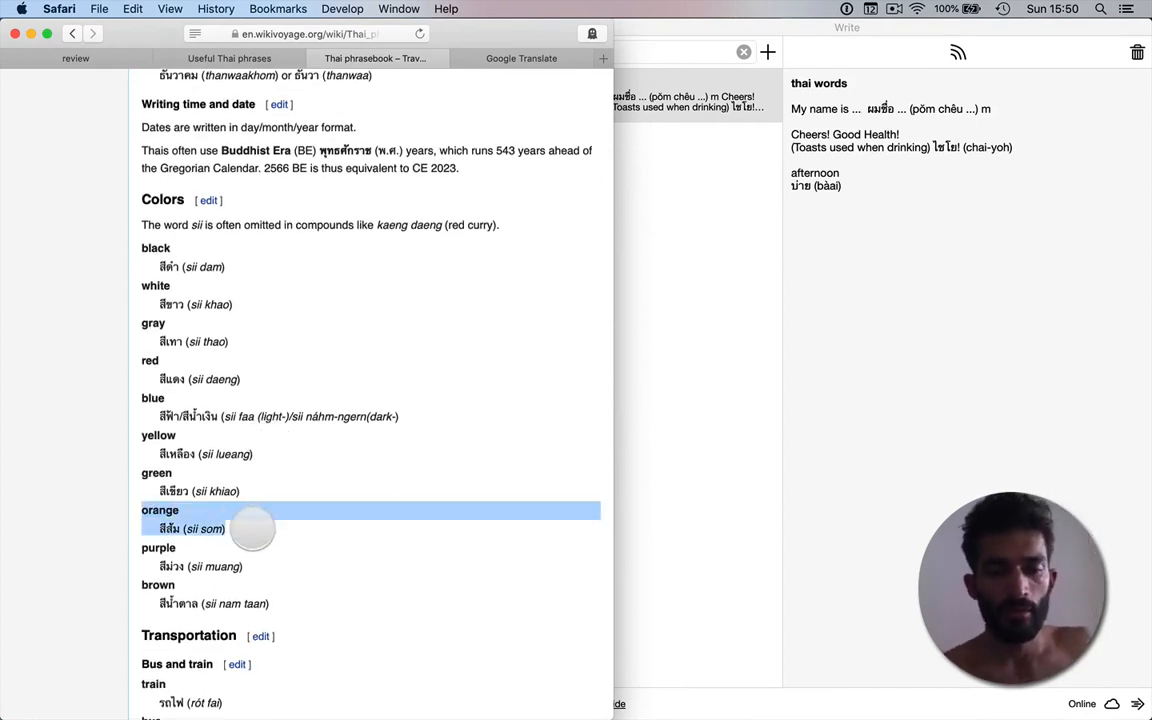
pyautogui.press('super+c')
pyautogui.click(998, 392)
pyautogui.press('Return')
pyautogui.press('Return')
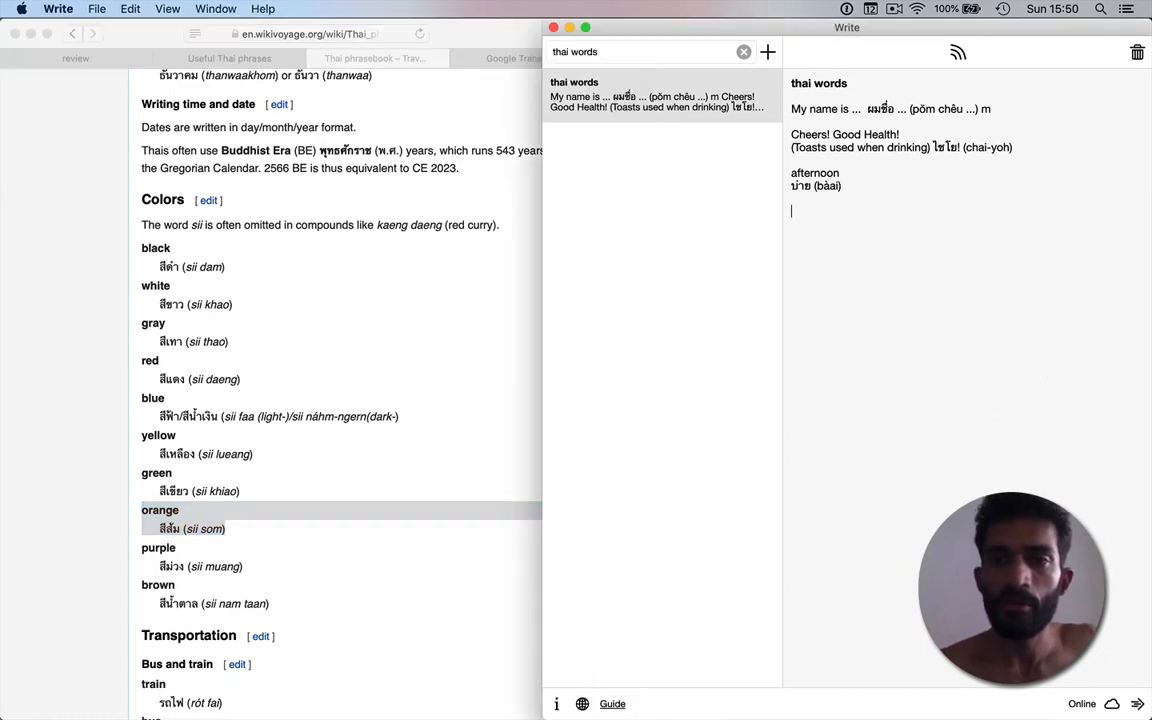
pyautogui.press('super+v')
# Return to the browser, clear the text selection in the phrasebook and switch to the Google Translate page.
pyautogui.press('super+Tab')
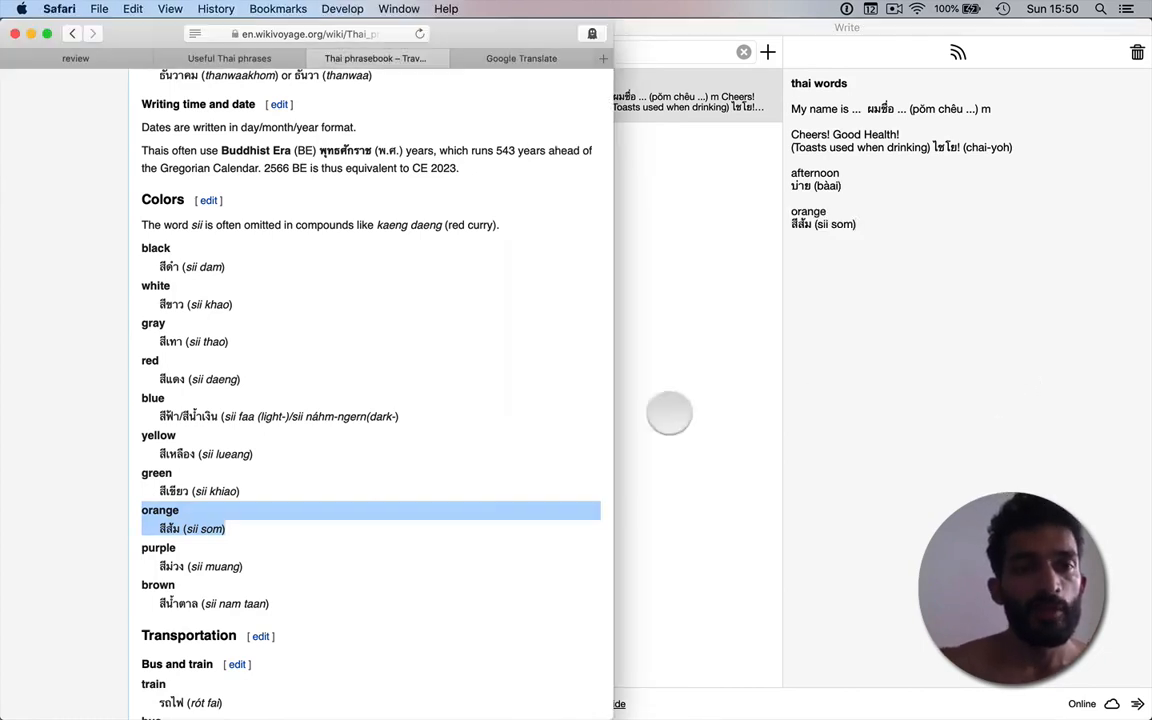
pyautogui.click(520, 392)
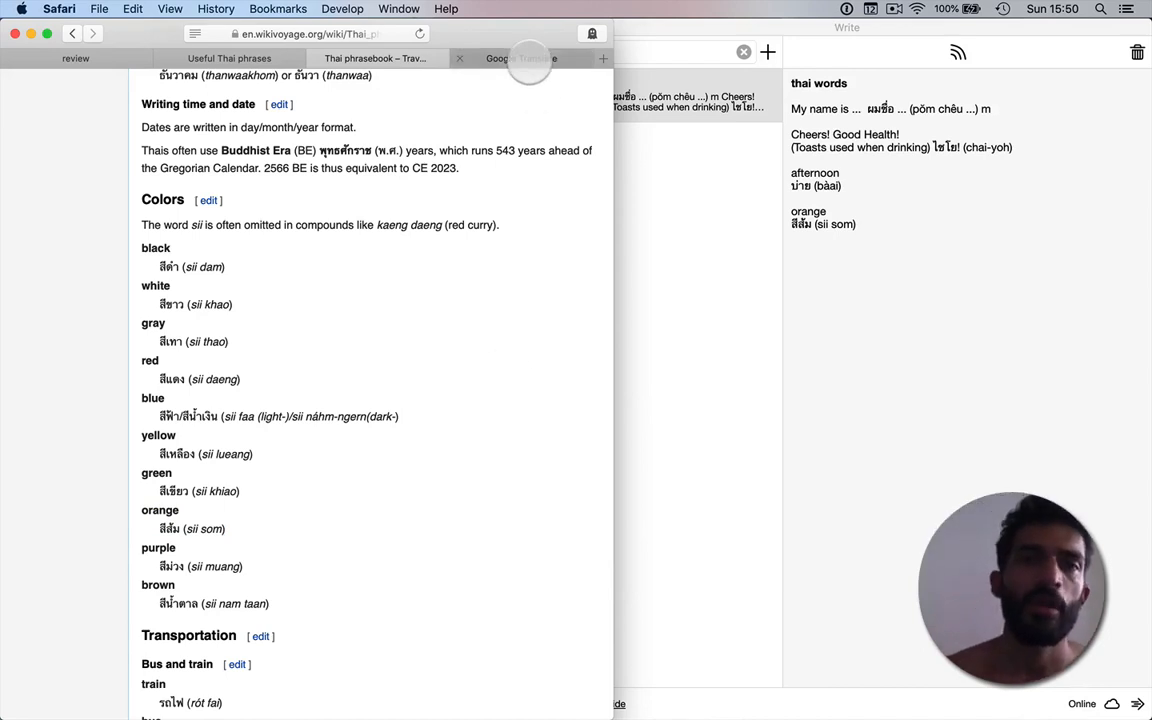
pyautogui.click(529, 60)
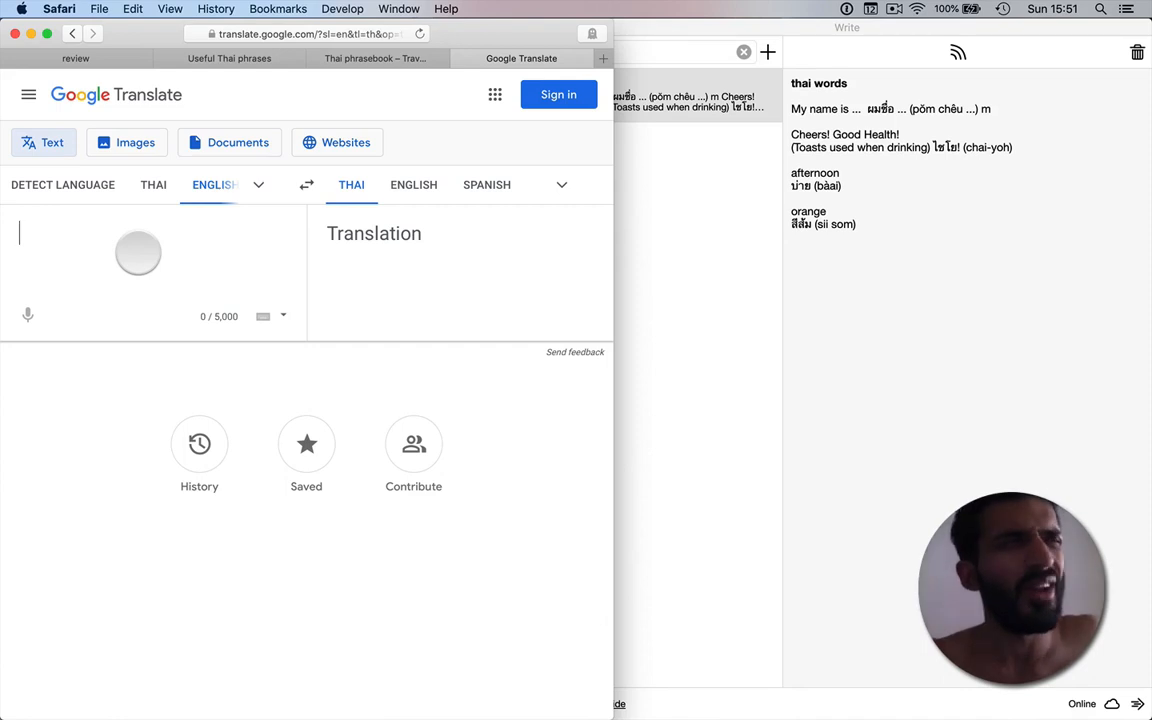
# Translate "corn" from English to Thai and copy the English word into a new paragraph of the thai words note.
pyautogui.write('corn')
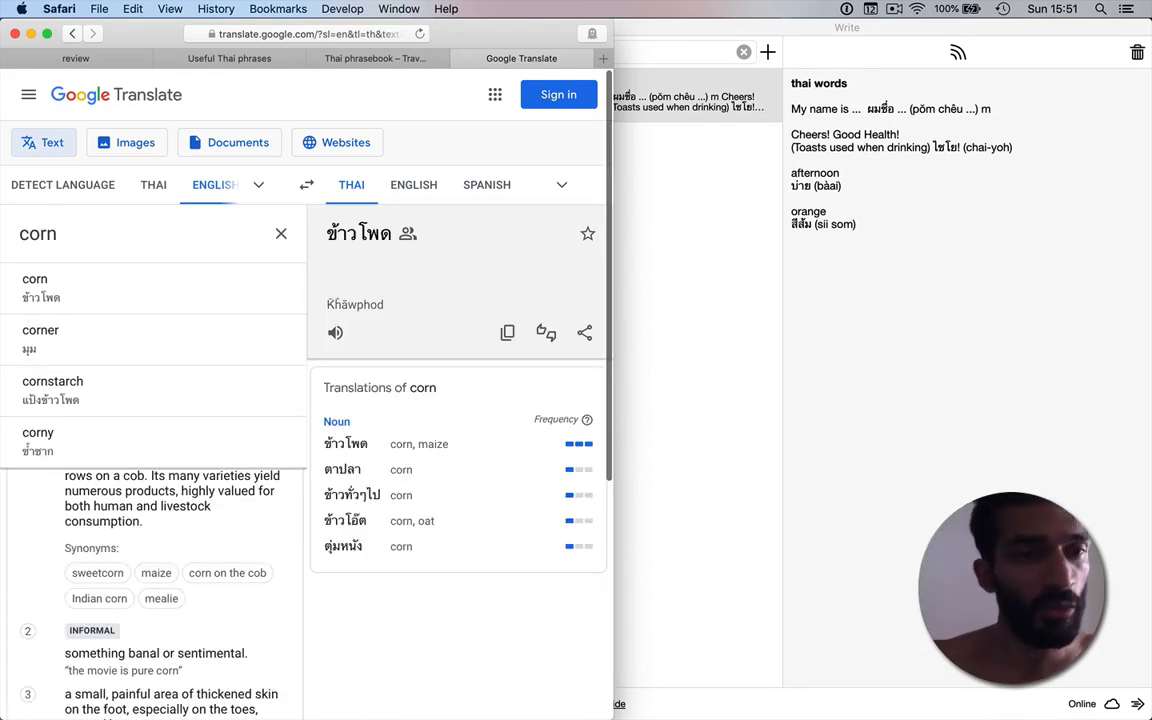
pyautogui.press('Escape')
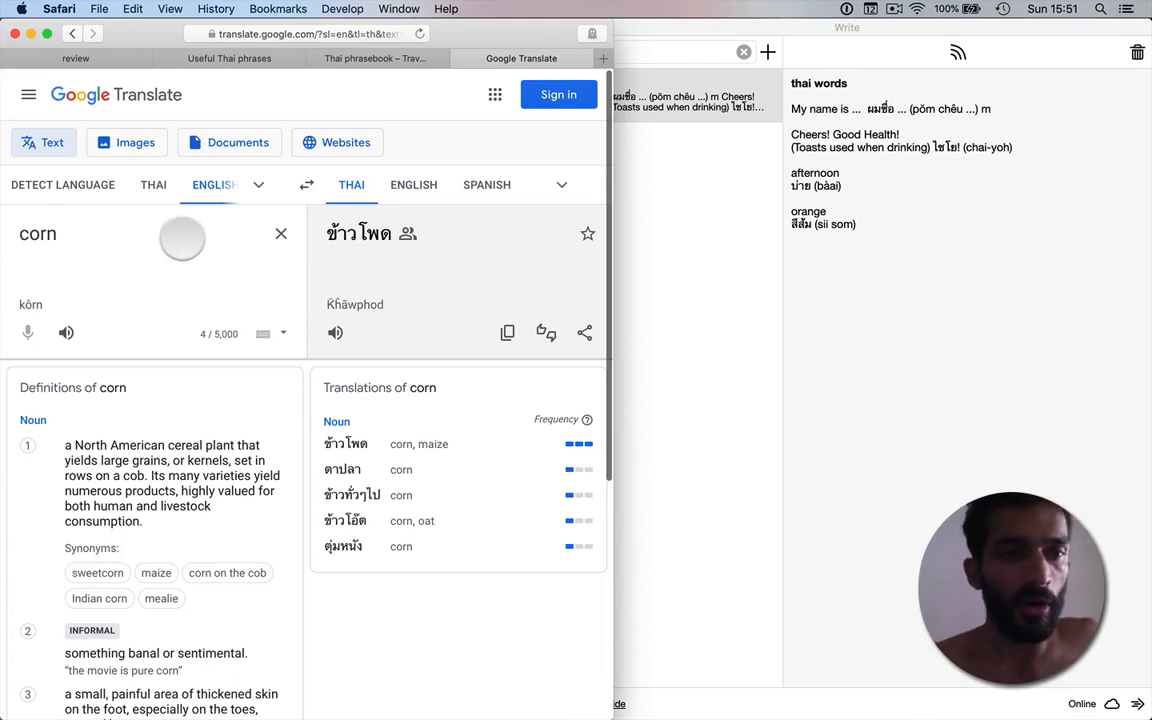
pyautogui.press('super+a')
pyautogui.click(887, 363)
pyautogui.press('Return')
pyautogui.press('Return')
pyautogui.press('super+v')
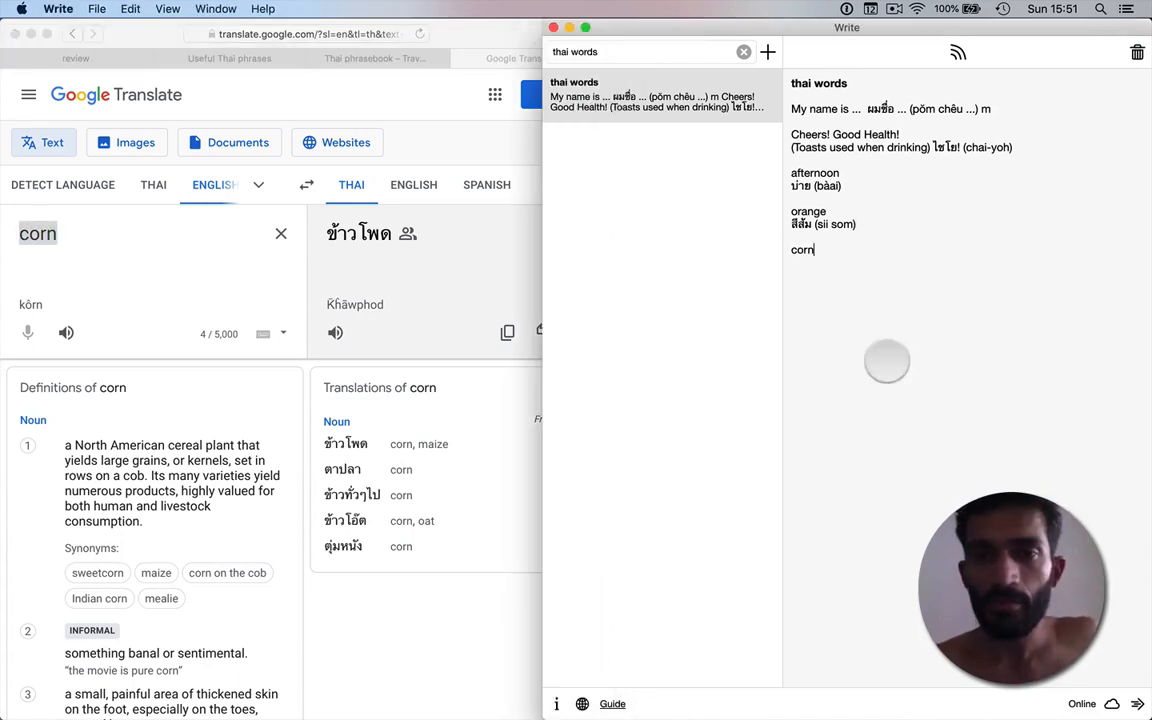
# Copy the Thai translation of "corn", ข้าวโพด, onto its own line above "corn" in the thai words note.
pyautogui.press('super+Tab')
pyautogui.click(507, 332)
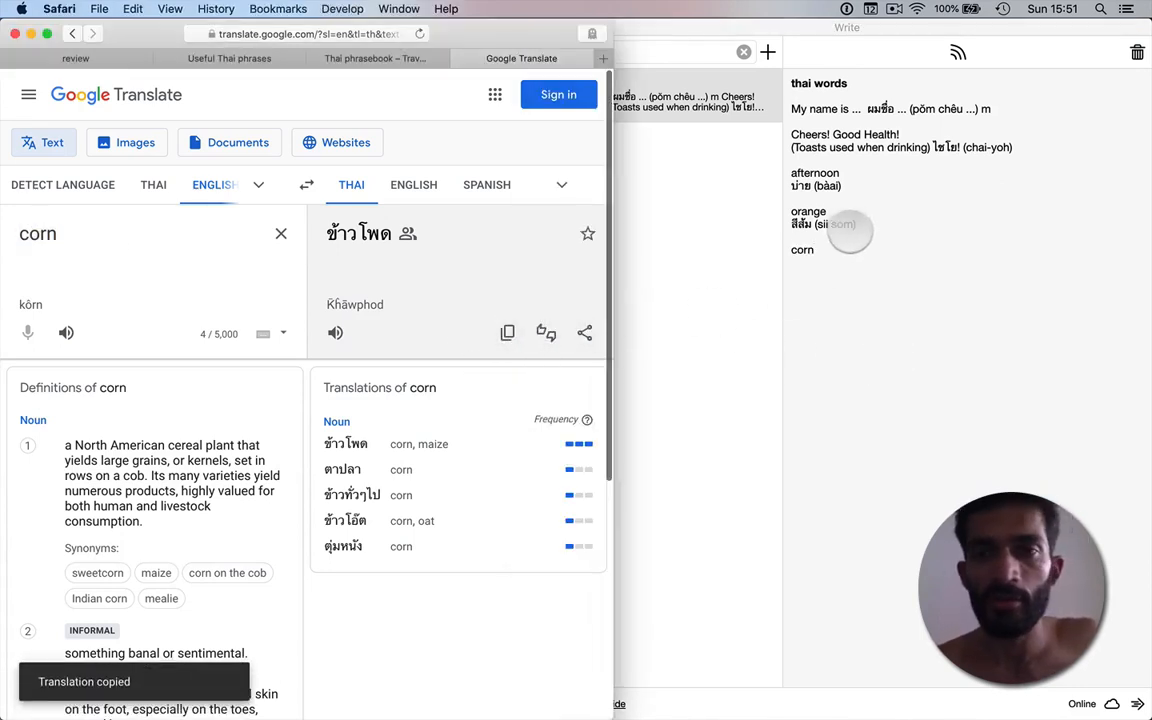
pyautogui.click(849, 228)
pyautogui.press('Up')
pyautogui.press('Return')
pyautogui.press('super+v')
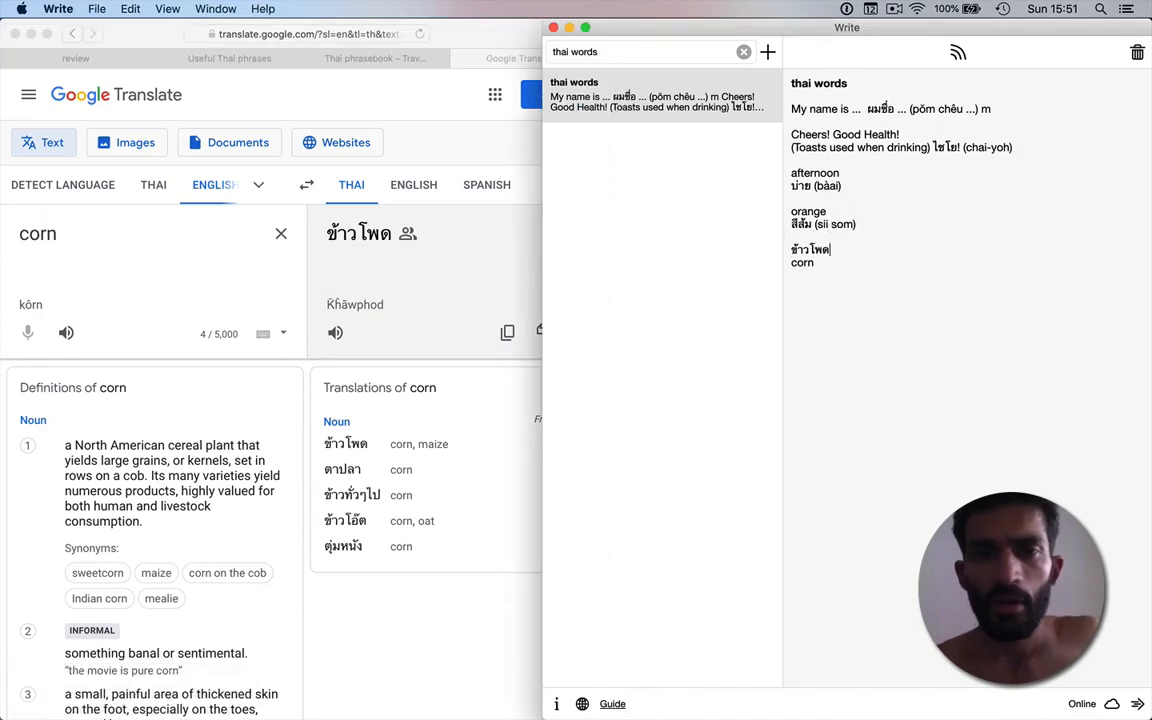
# Copy the romanization of the corn translation onto a new line between the Thai word and "corn" in the note.
pyautogui.press('Return')
pyautogui.click(435, 350)
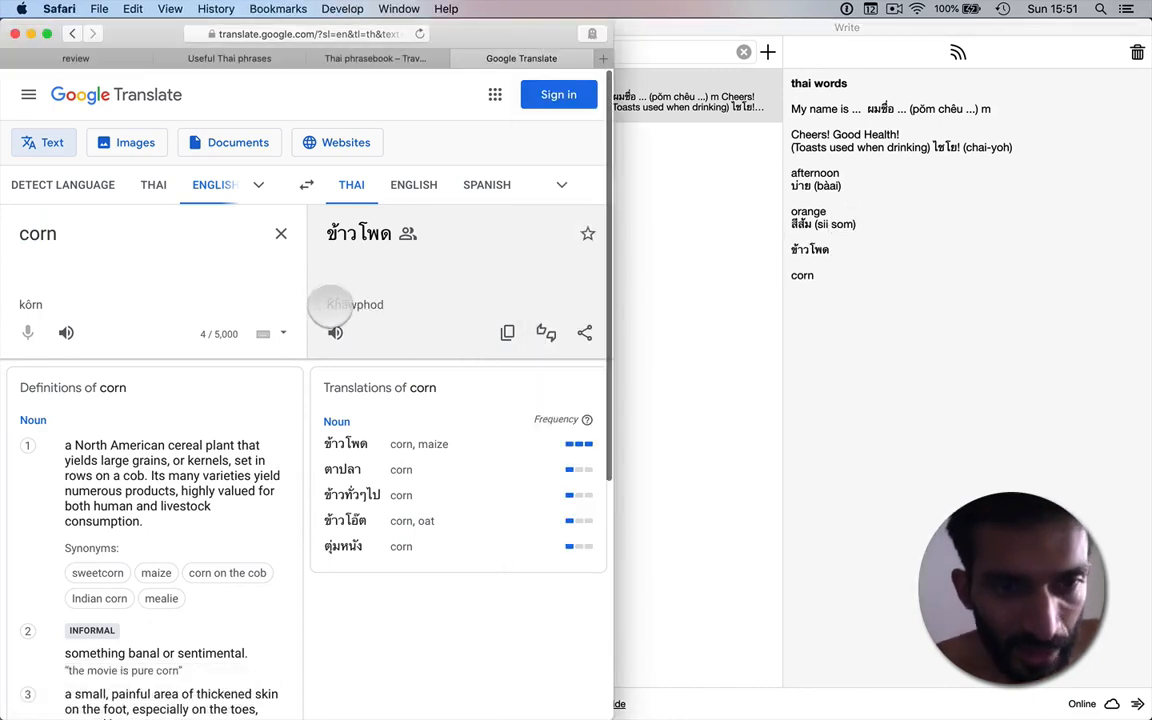
pyautogui.doubleClick(400, 296)
pyautogui.press('super+Tab')
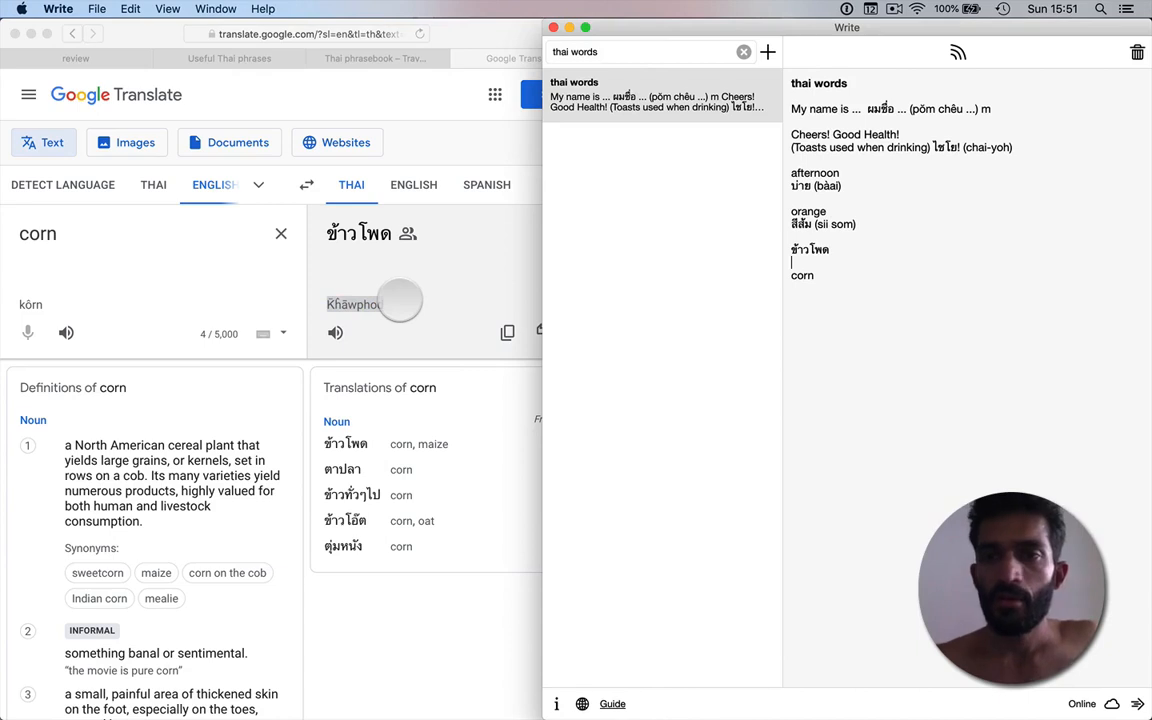
pyautogui.press('super+v')
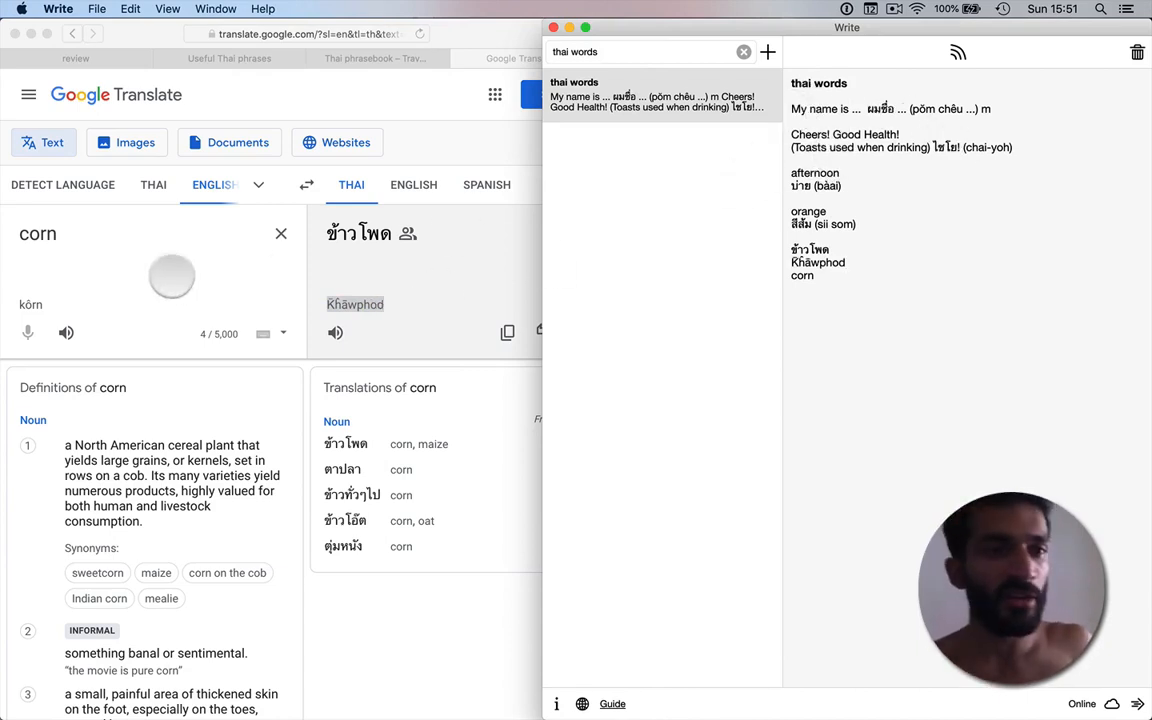
# Replace "corn" in the translator with the first name and copy its Thai spelling.
pyautogui.doubleClick(97, 245)
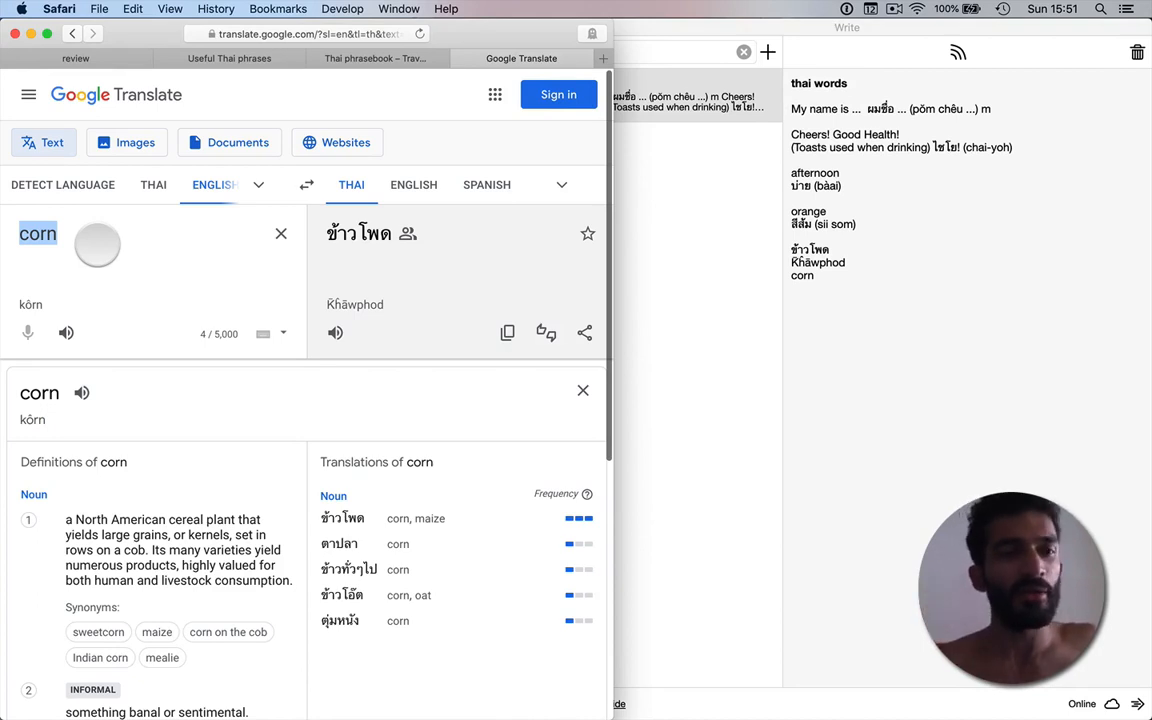
pyautogui.write('Rosano')
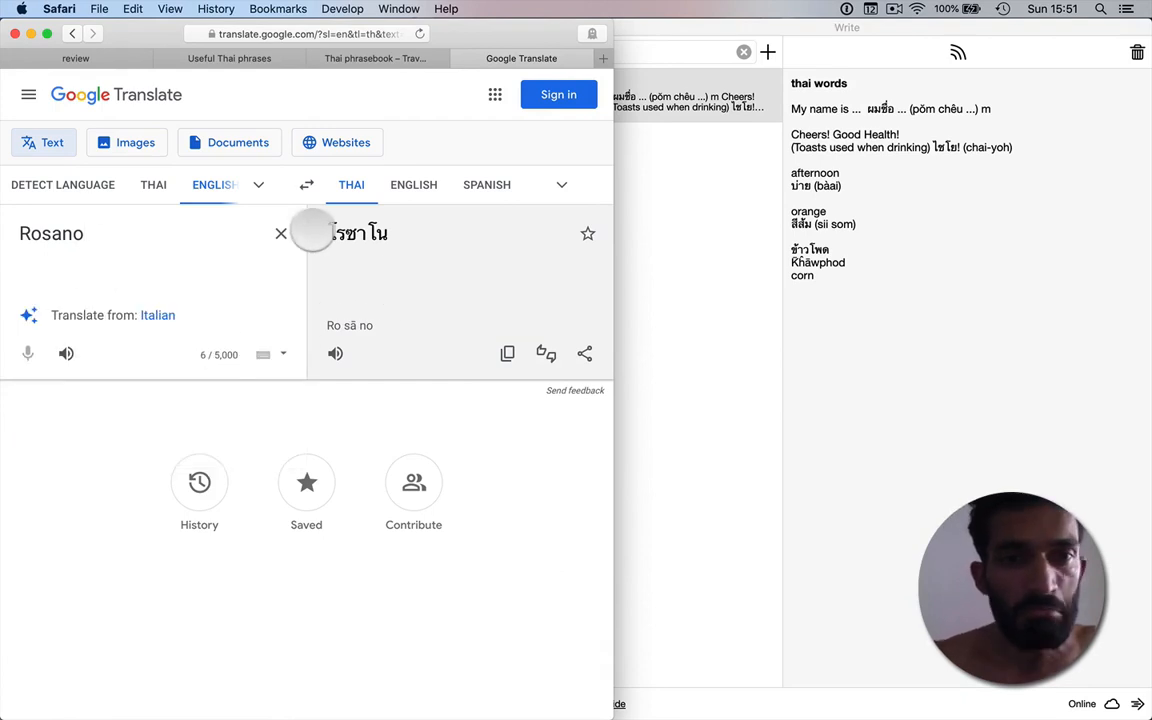
pyautogui.moveTo(322, 233); pyautogui.dragTo(411, 234)
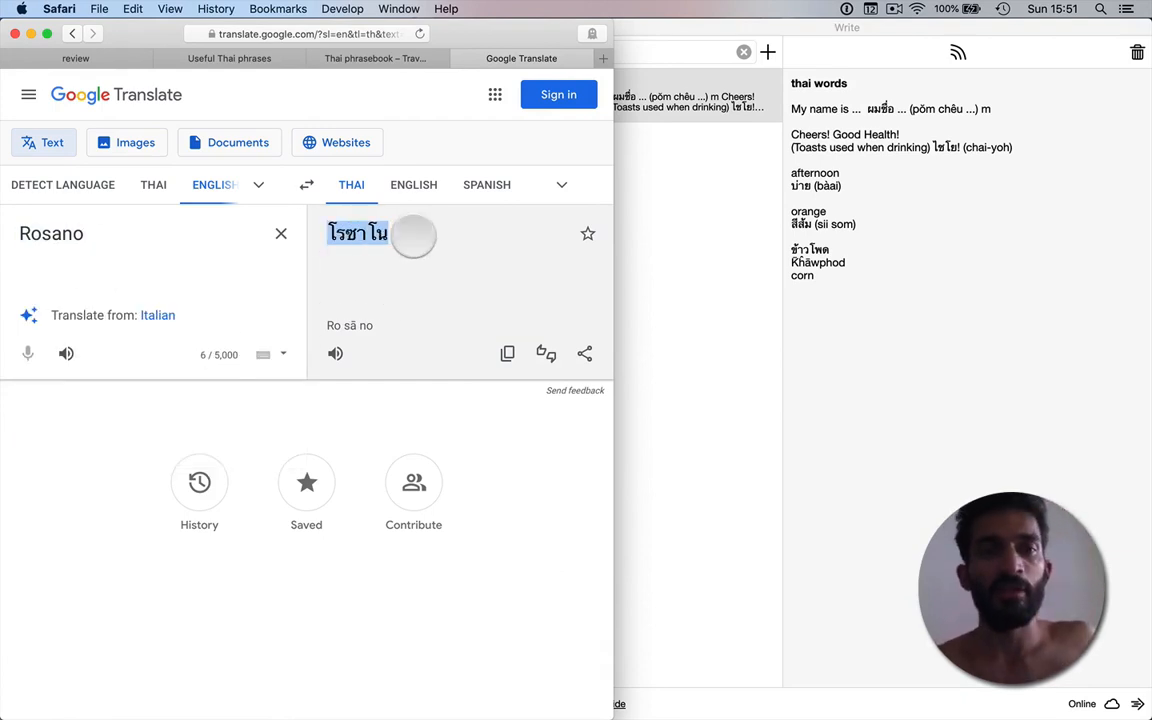
# Replace the ellipsis after "My name is" in the note with the first name and break the line before the Thai phrase.
pyautogui.click(880, 120)
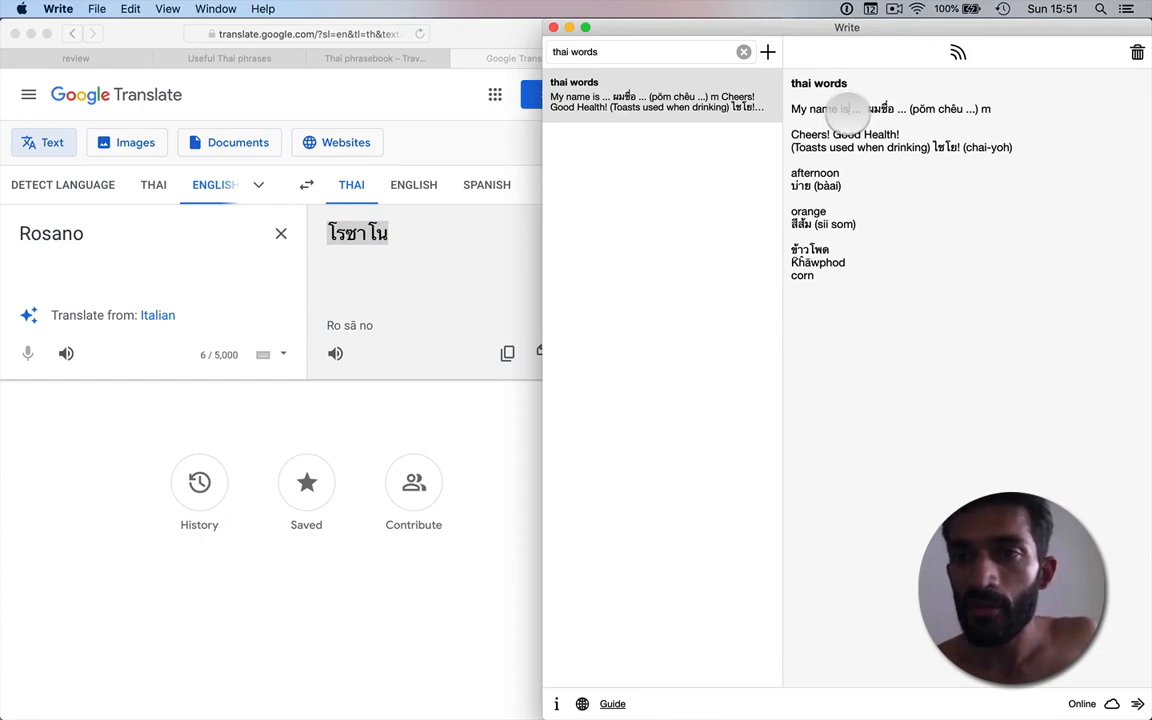
pyautogui.press('Right')
pyautogui.hotkey('shift', 'Right')
pyautogui.hotkey('shift', 'Right')
pyautogui.hotkey('shift', 'Right')
pyautogui.write('Rosan')
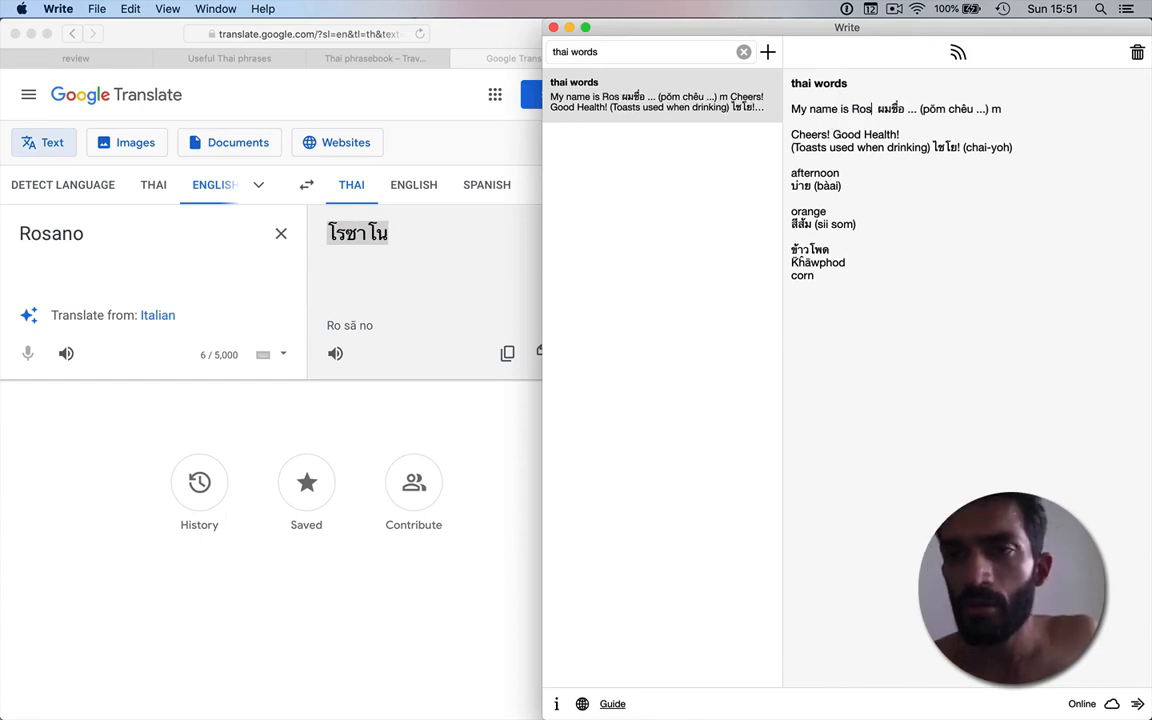
pyautogui.press('Return')
# Replace the placeholder after ผมชื่อ with the Thai spelling of the first name and move the romanization to its own line.
pyautogui.hotkey('alt', 'Right')
pyautogui.hotkey('alt', 'Right')
pyautogui.press('Right')
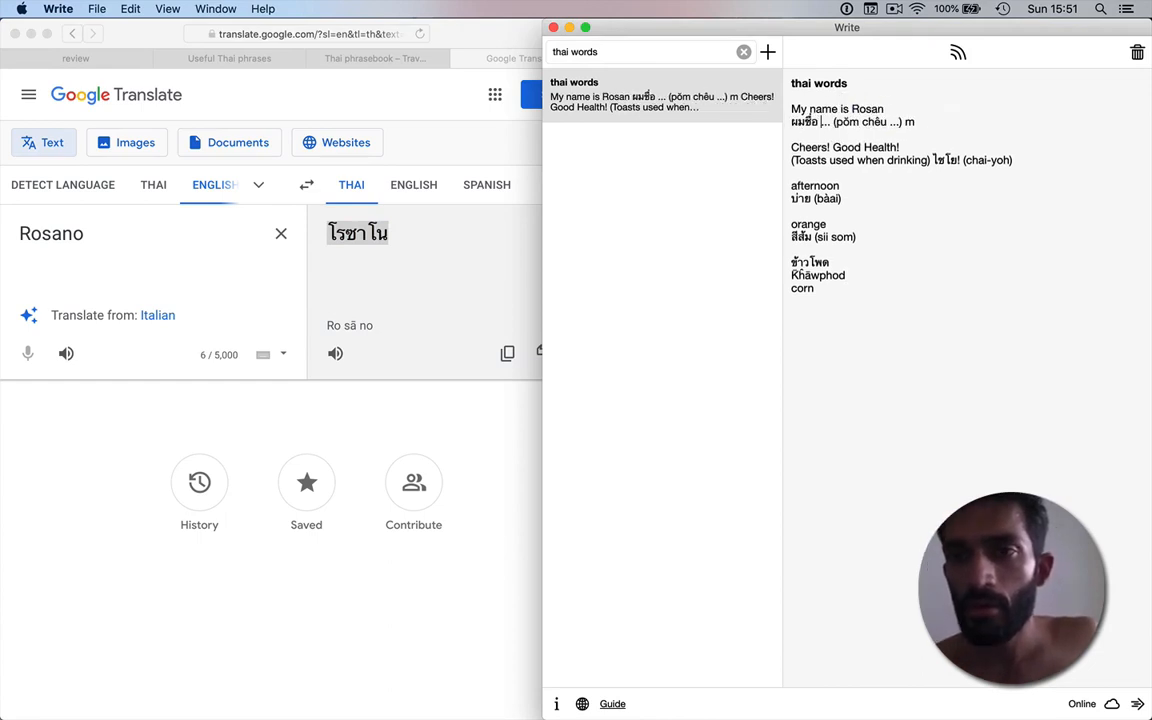
pyautogui.hotkey('shift', 'Right')
pyautogui.hotkey('shift', 'Right')
pyautogui.hotkey('shift', 'Right')
pyautogui.press('super+v')
pyautogui.press('Return')
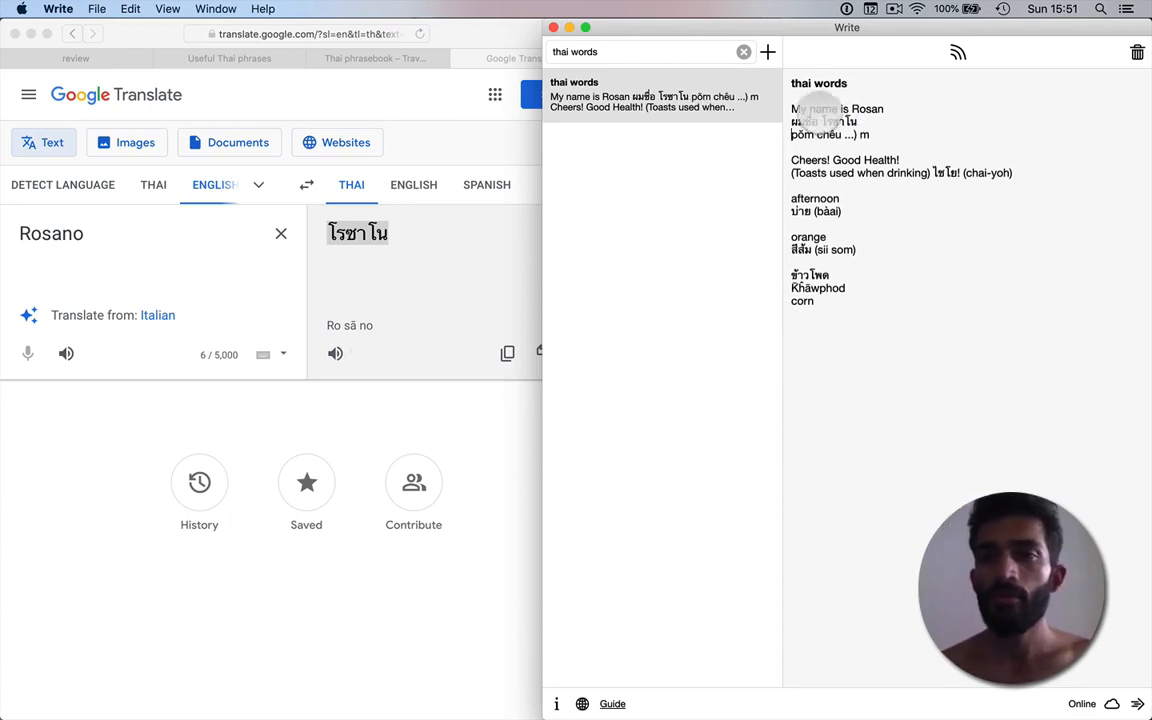
# Add the missing final letter to the first name in the note's "My name is" line.
pyautogui.moveTo(795, 110); pyautogui.dragTo(790, 305)
pyautogui.click(887, 108)
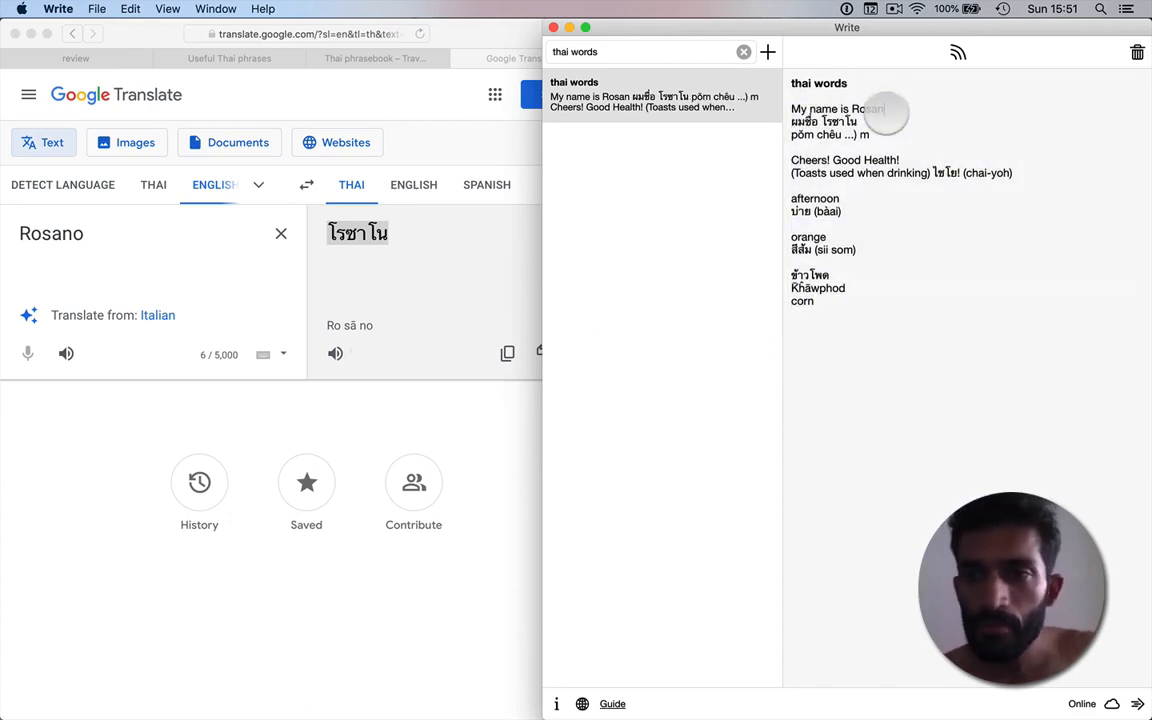
pyautogui.write('o')
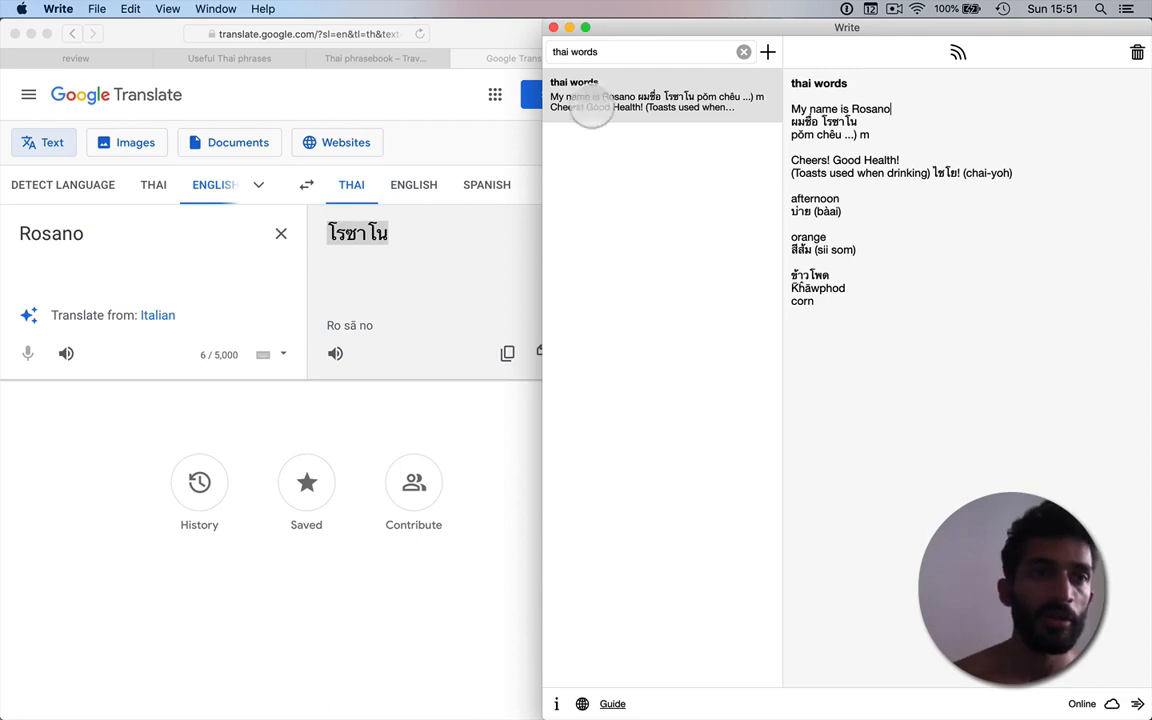
# Create a new card in the Kommit review deck and move the Thai "My name is" phrase from the note into its front text.
pyautogui.click(75, 58)
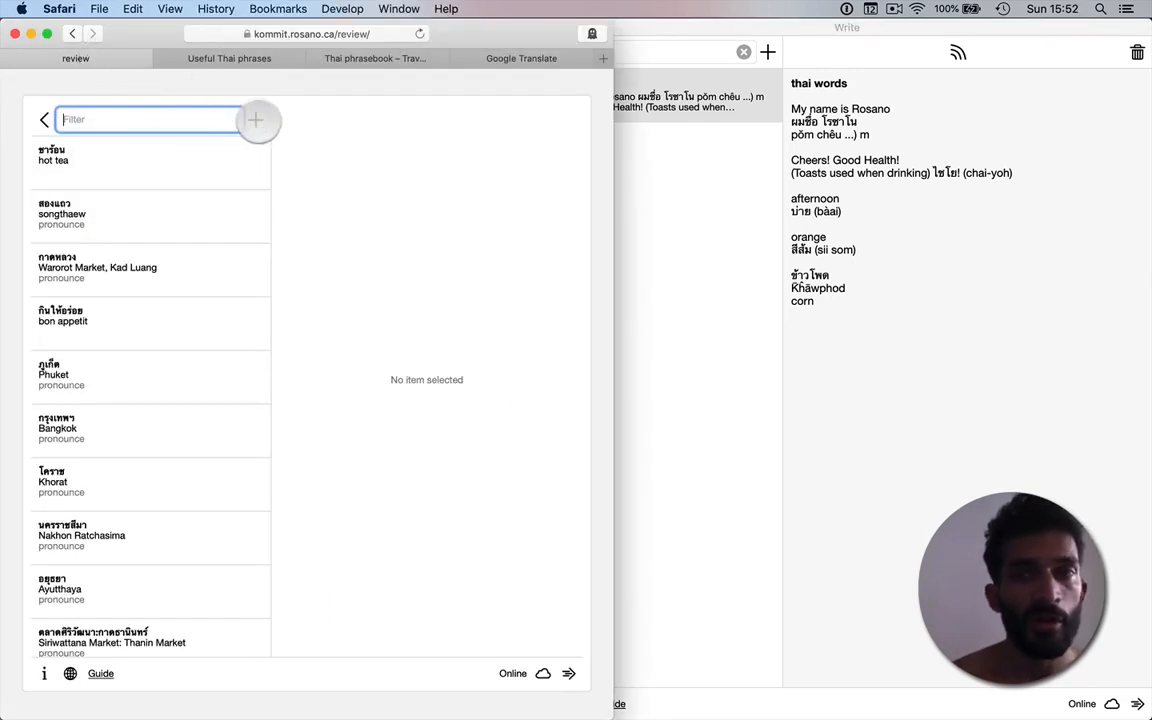
pyautogui.click(255, 119)
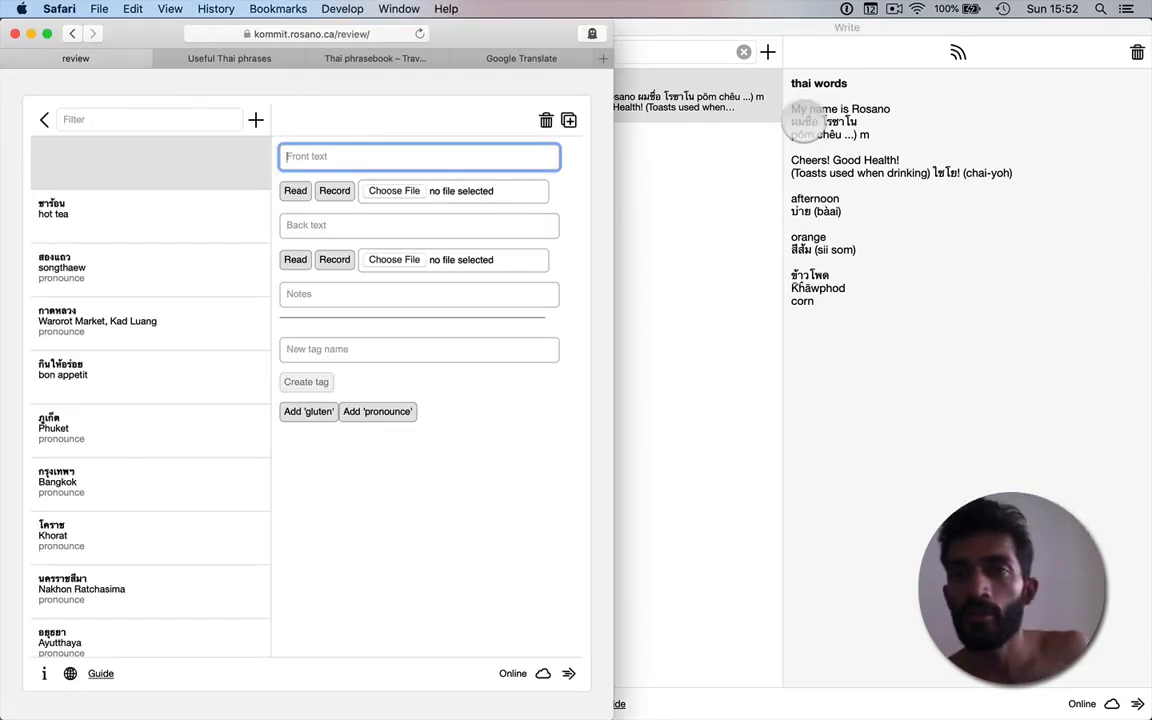
pyautogui.click(806, 122)
pyautogui.moveTo(791, 121); pyautogui.dragTo(857, 121)
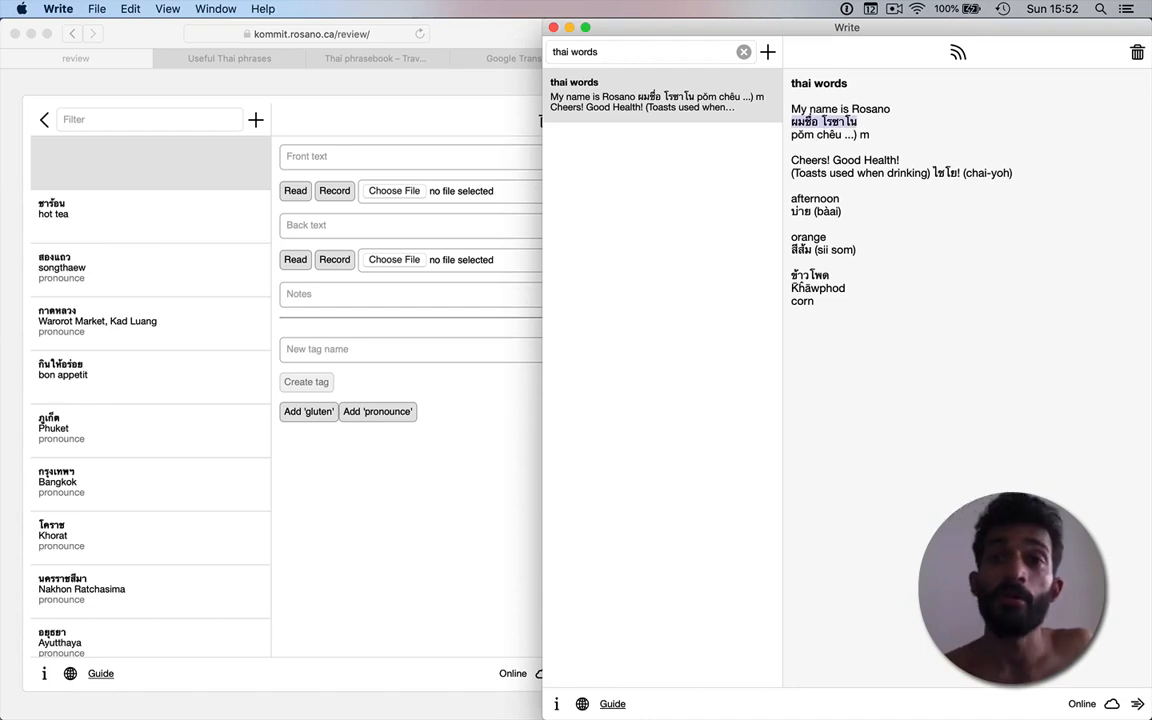
pyautogui.press('super+x')
pyautogui.click(433, 156)
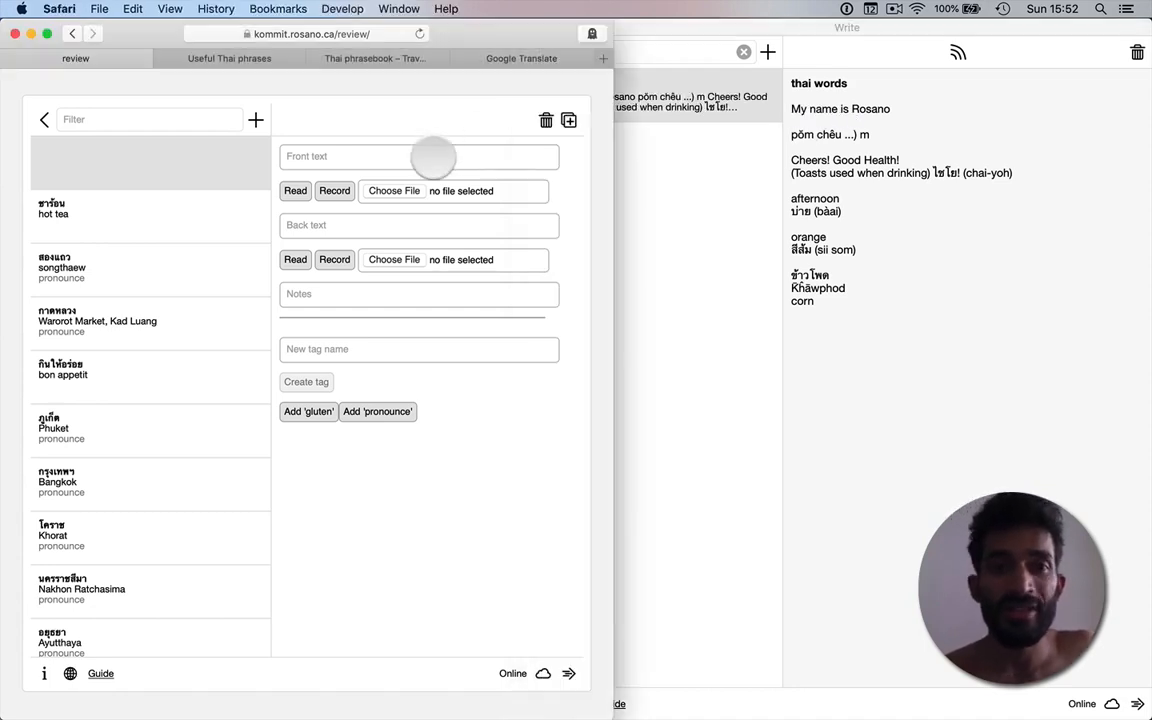
pyautogui.press('super+v')
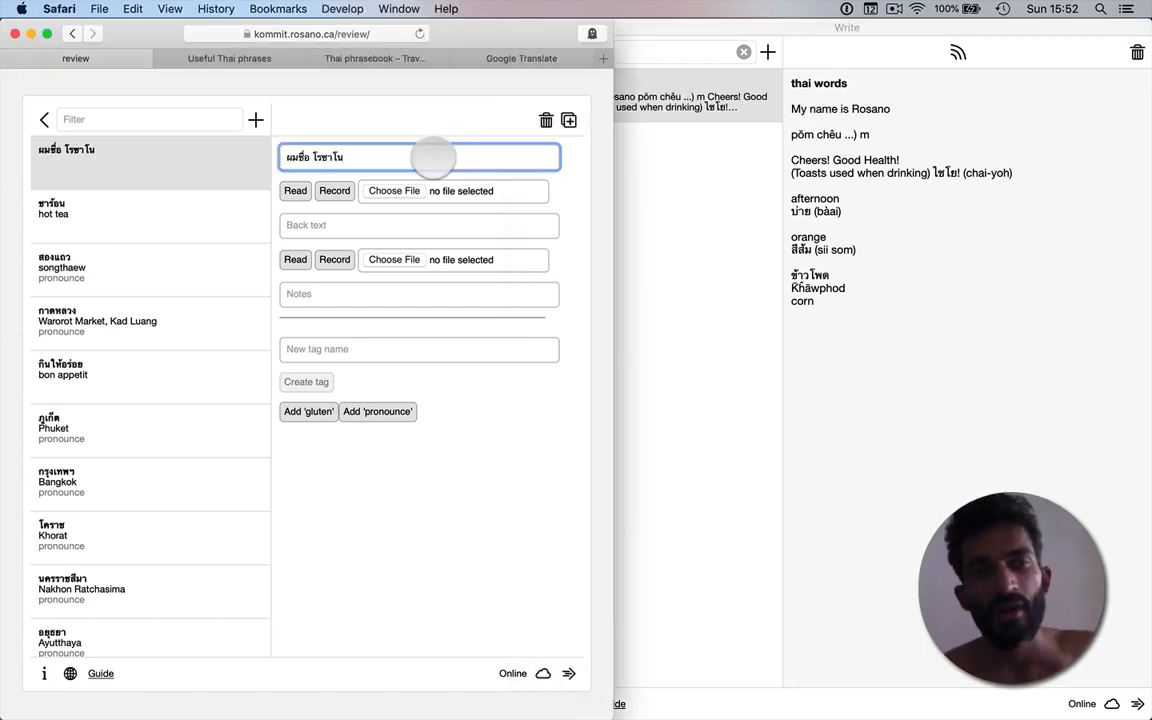
# Move the English "My name is" sentence from the note into the card's back text.
pyautogui.click(815, 105)
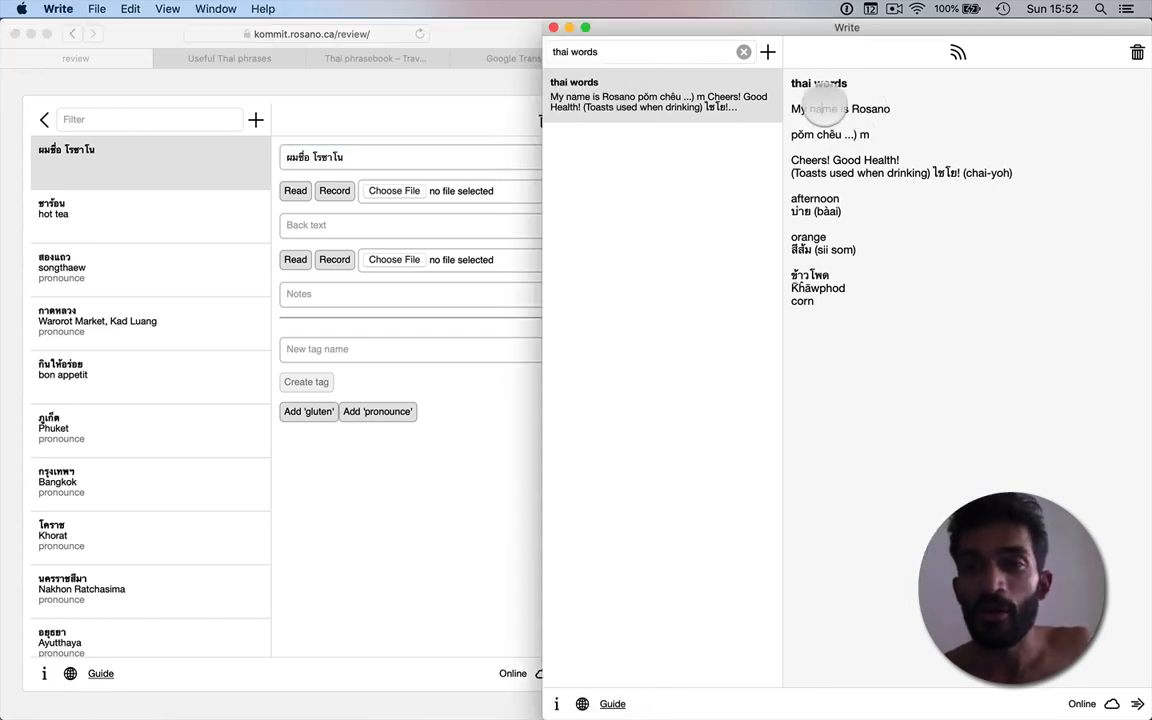
pyautogui.press('super+x')
pyautogui.click(360, 211)
pyautogui.click(314, 226)
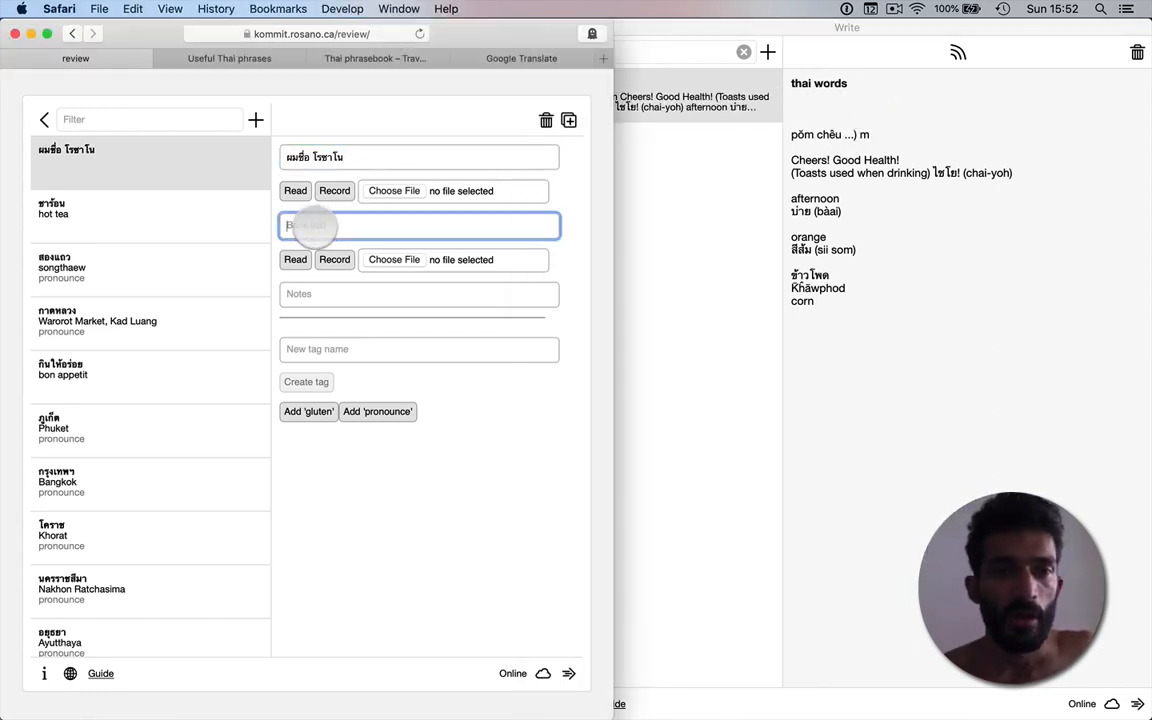
pyautogui.press('super+v')
# Move the romanization "pŏm chêu" from the note into the card's notes.
pyautogui.click(850, 114)
pyautogui.click(838, 135)
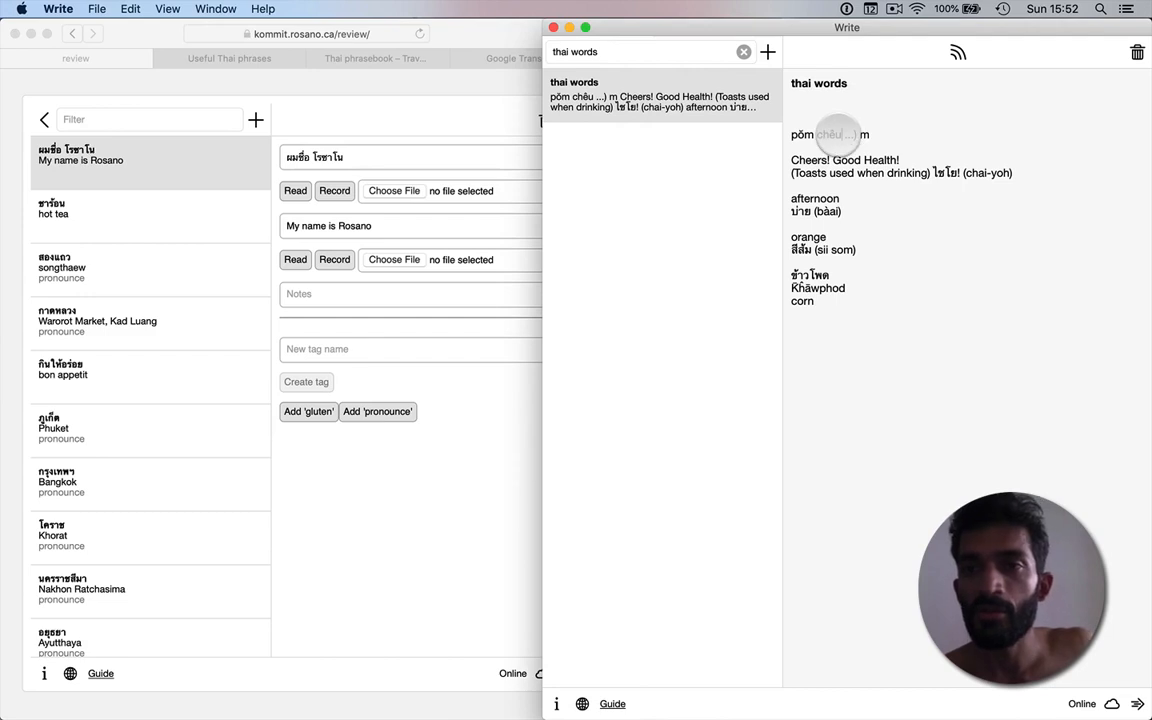
pyautogui.press('super+shift+Left')
pyautogui.press('super+x')
pyautogui.click(342, 291)
pyautogui.click(340, 293)
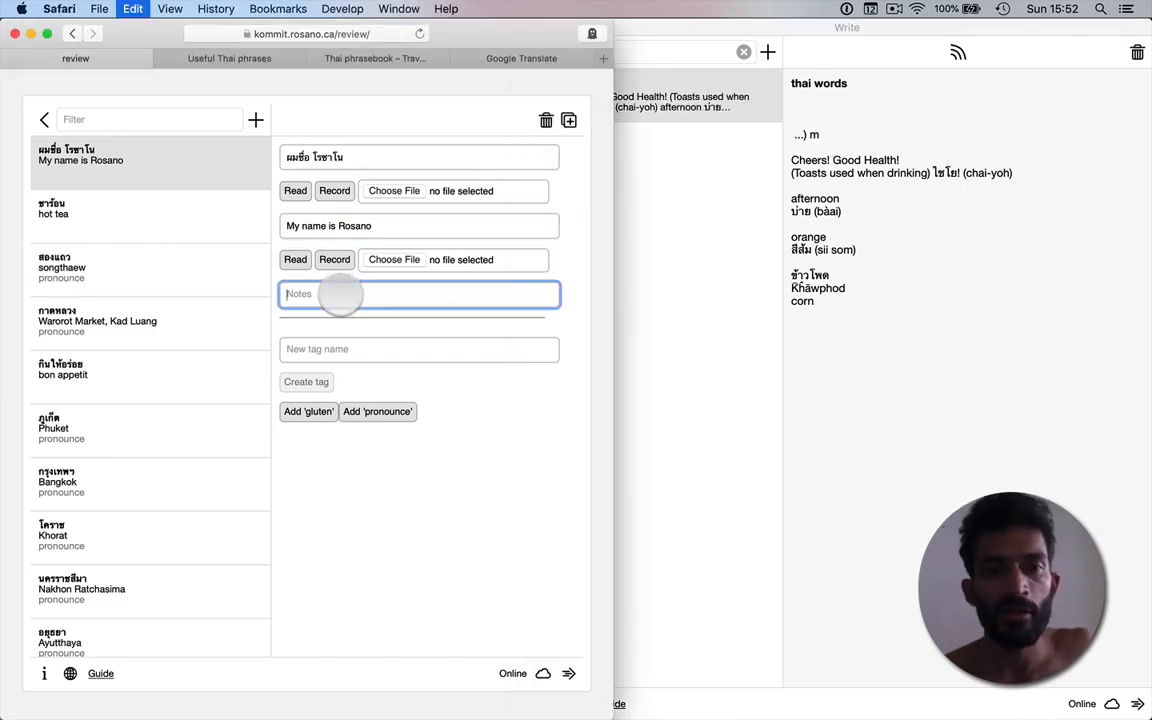
pyautogui.press('super+v')
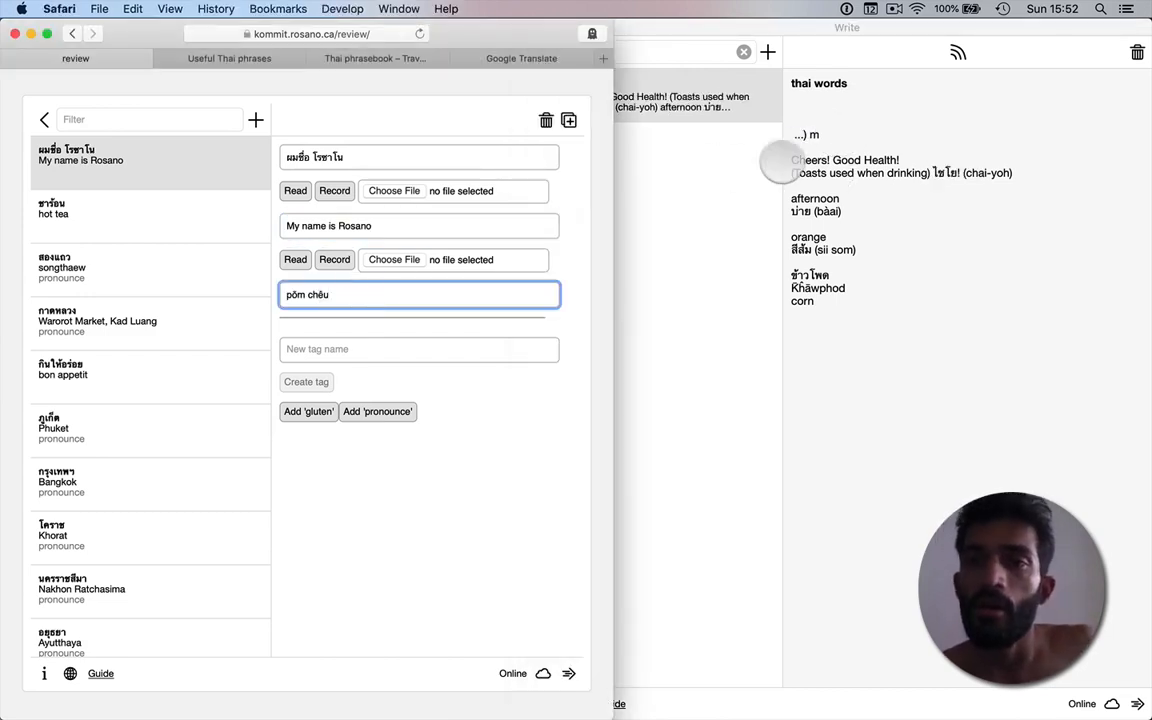
# Create another card in the deck and move "Cheers!" from the note into its back text.
pyautogui.click(815, 155)
pyautogui.click(822, 159)
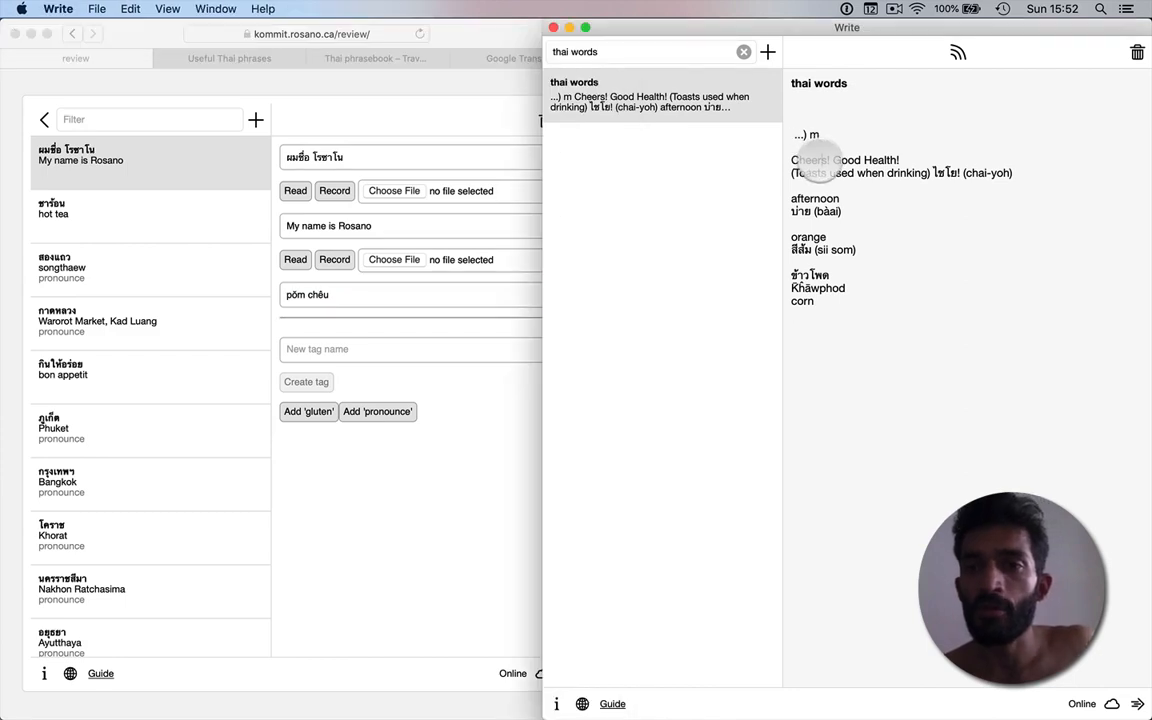
pyautogui.press('super+shift+Left')
pyautogui.press('Right')
pyautogui.press('super+shift+Left')
pyautogui.press('super+x')
pyautogui.click(395, 105)
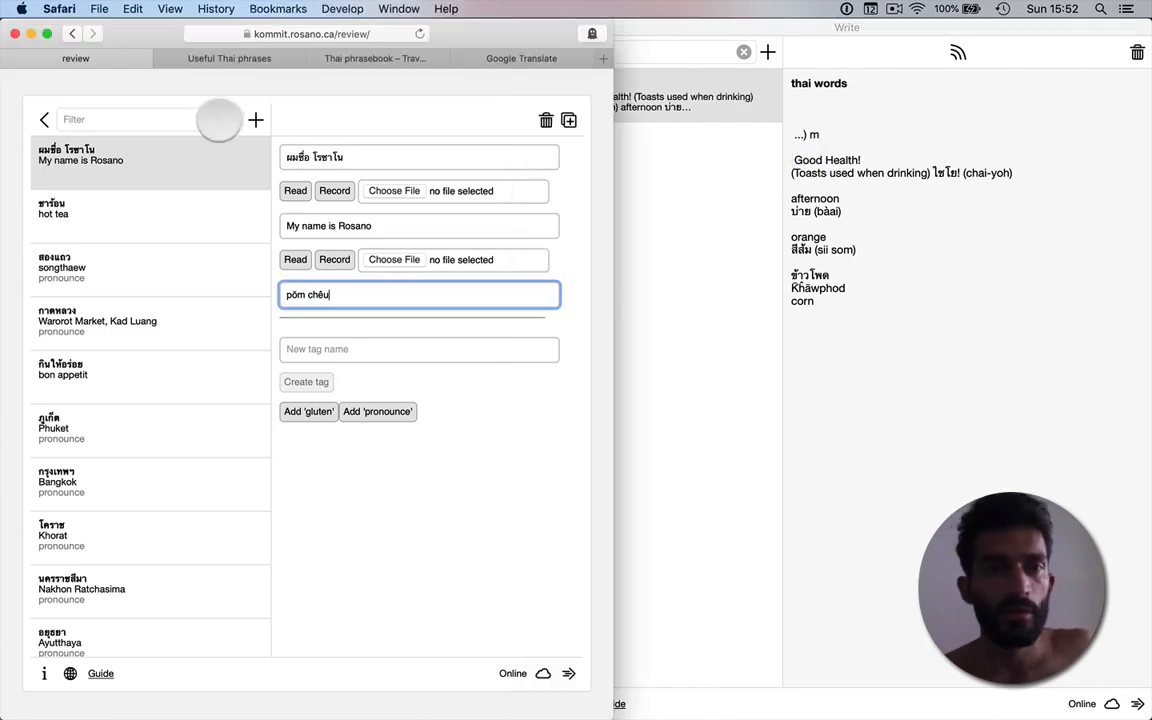
pyautogui.hotkey('ctrl', 'alt', 'n')
pyautogui.click(321, 221)
pyautogui.press('super+v')
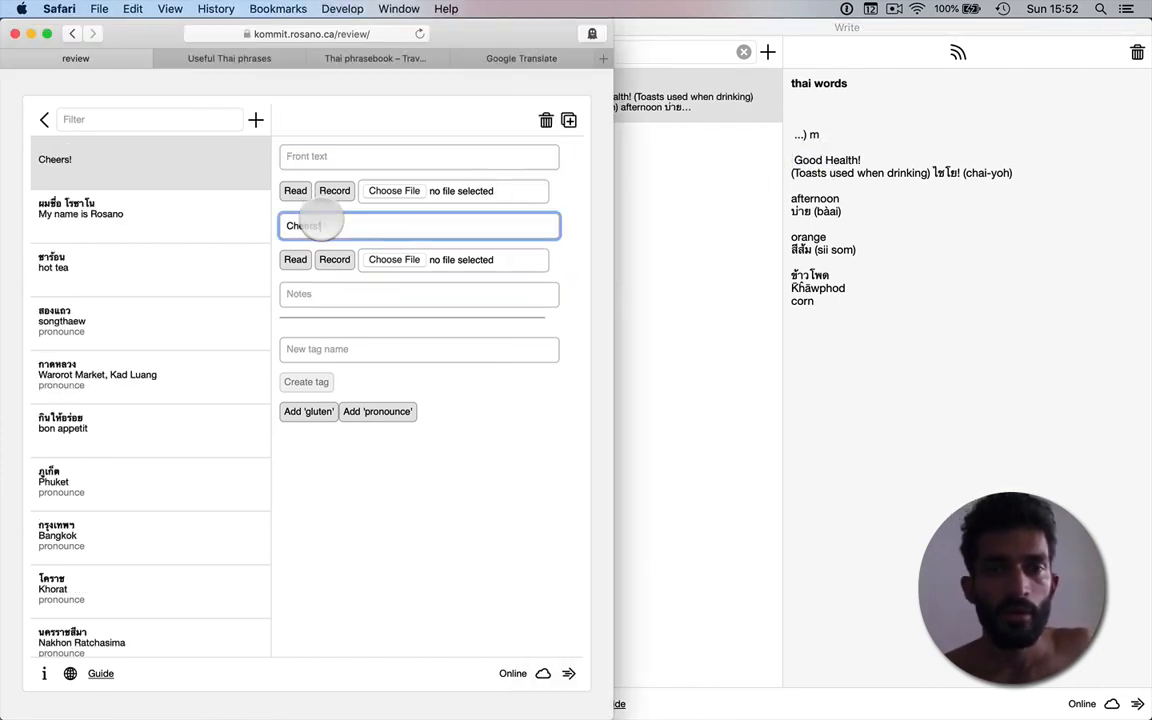
# Move the Thai toast ไชโย! from the note into the Cheers card's front text.
pyautogui.click(867, 180)
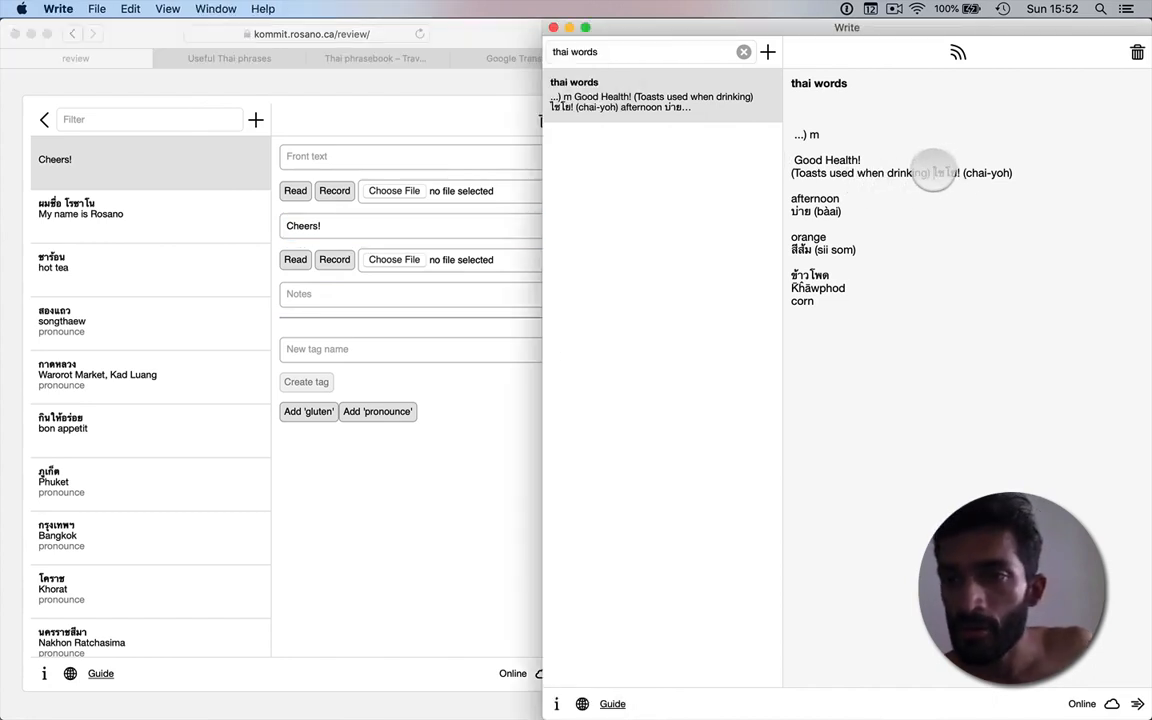
pyautogui.doubleClick(940, 172)
pyautogui.press('super+x')
pyautogui.click(326, 154)
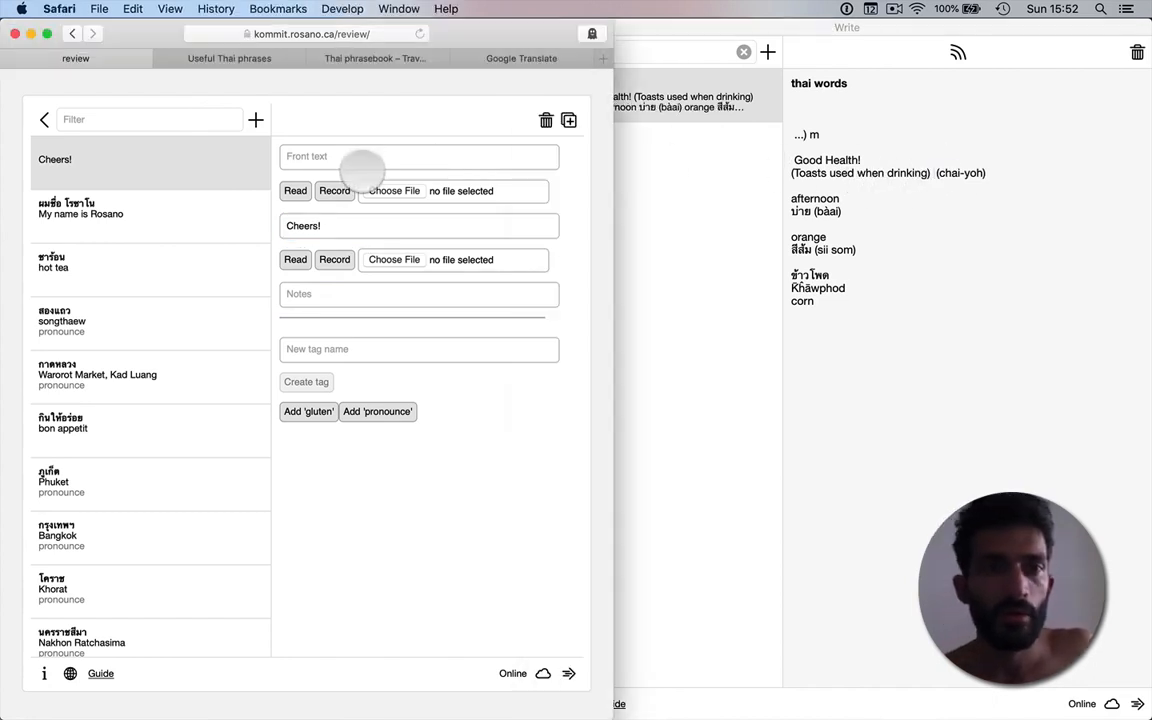
pyautogui.click(329, 154)
pyautogui.press('super+v')
# Move the romanization "chai-yoh" from the note, without its parentheses, into the Cheers card's notes.
pyautogui.click(943, 172)
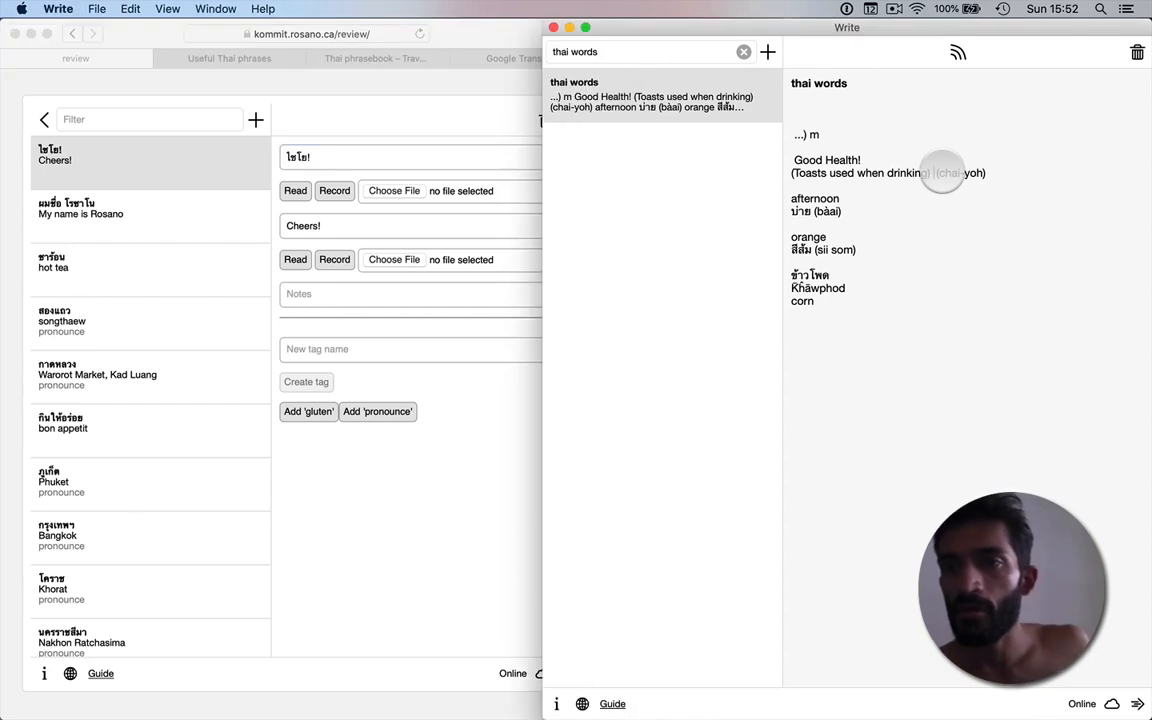
pyautogui.hotkey('alt', 'shift', 'Right')
pyautogui.hotkey('alt', 'shift', 'Right')
pyautogui.press('super+x')
pyautogui.click(321, 291)
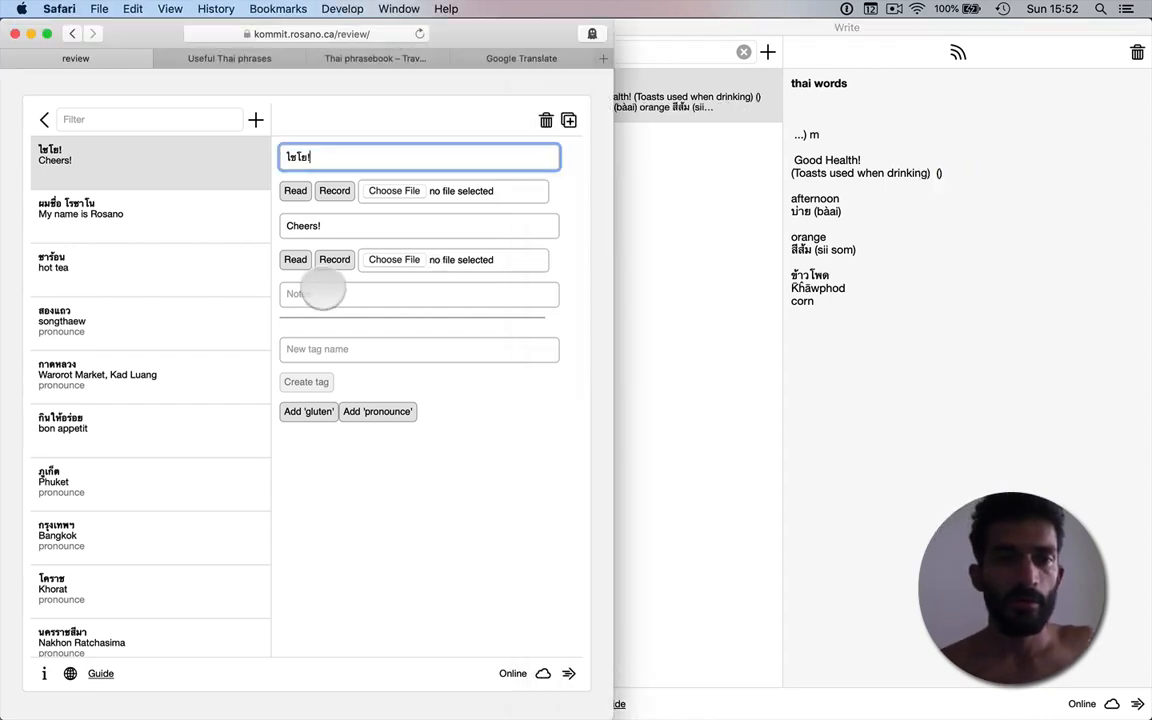
pyautogui.press('super+v')
# Move the Thai word บ่าย from the note into the front text of a new card.
pyautogui.click(671, 207)
pyautogui.click(815, 212)
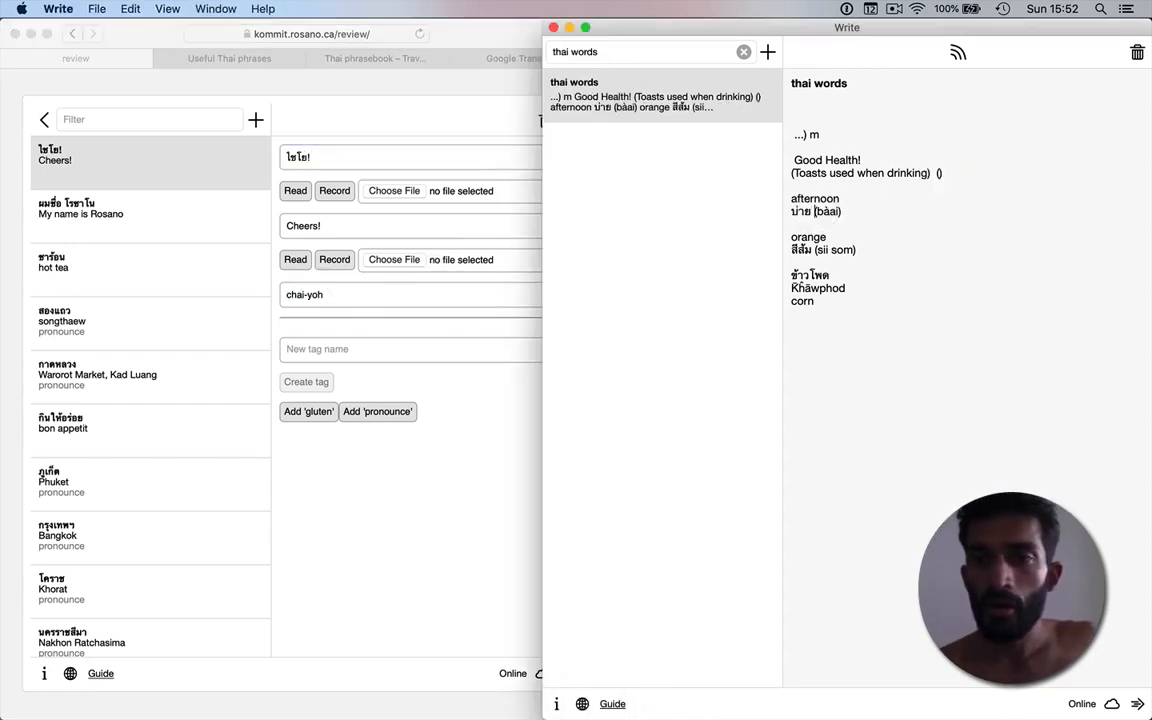
pyautogui.hotkey('alt', 'shift', 'Left')
pyautogui.press('super+x')
pyautogui.press('super+Tab')
pyautogui.hotkey('ctrl', 'alt', 'n')
pyautogui.press('super+v')
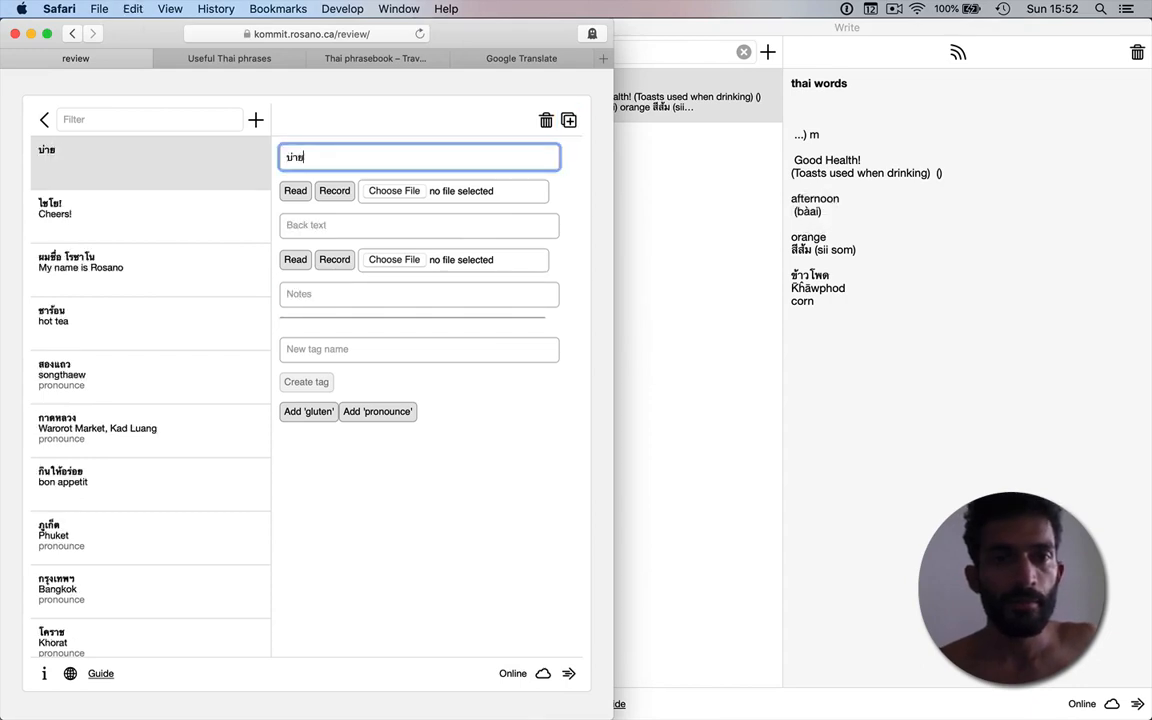
# Move "afternoon" from the note into the บ่าย card's back text.
pyautogui.press('super+Tab')
pyautogui.click(875, 197)
pyautogui.hotkey('alt', 'shift', 'Left')
pyautogui.press('super+x')
pyautogui.press('super+Tab')
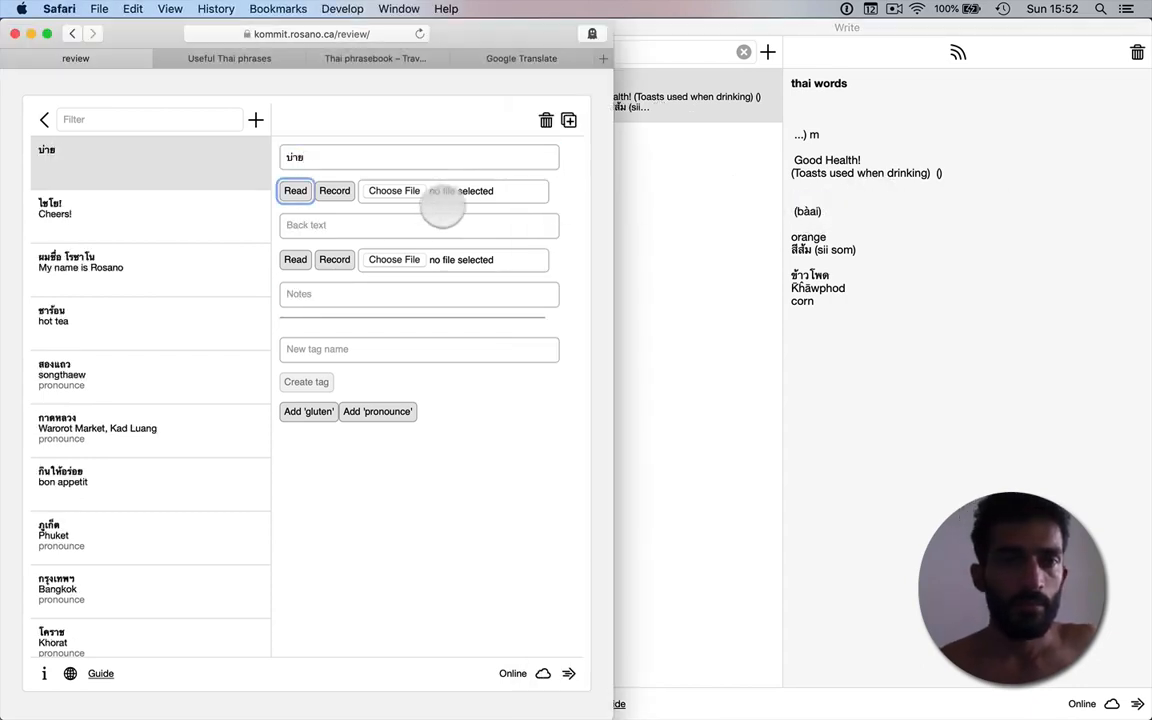
pyautogui.click(404, 226)
pyautogui.press('super+v')
# Move the romanization "bàai" from the note, without its parentheses, into the afternoon card's notes.
pyautogui.press('super+Tab')
pyautogui.click(818, 212)
pyautogui.hotkey('alt', 'shift', 'Left')
pyautogui.press('super+x')
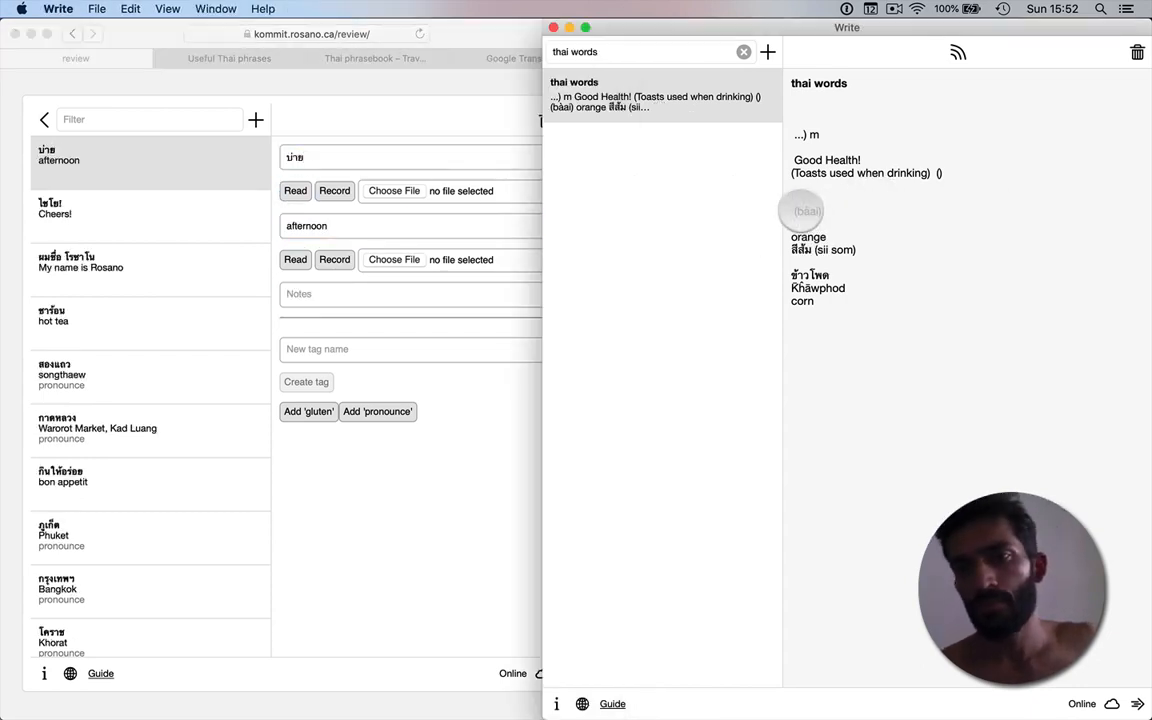
pyautogui.press('super+Tab')
pyautogui.click(313, 290)
pyautogui.press('super+v')
# Move the Thai word สีส้ม from the note into the front text of a new card.
pyautogui.press('super+Tab')
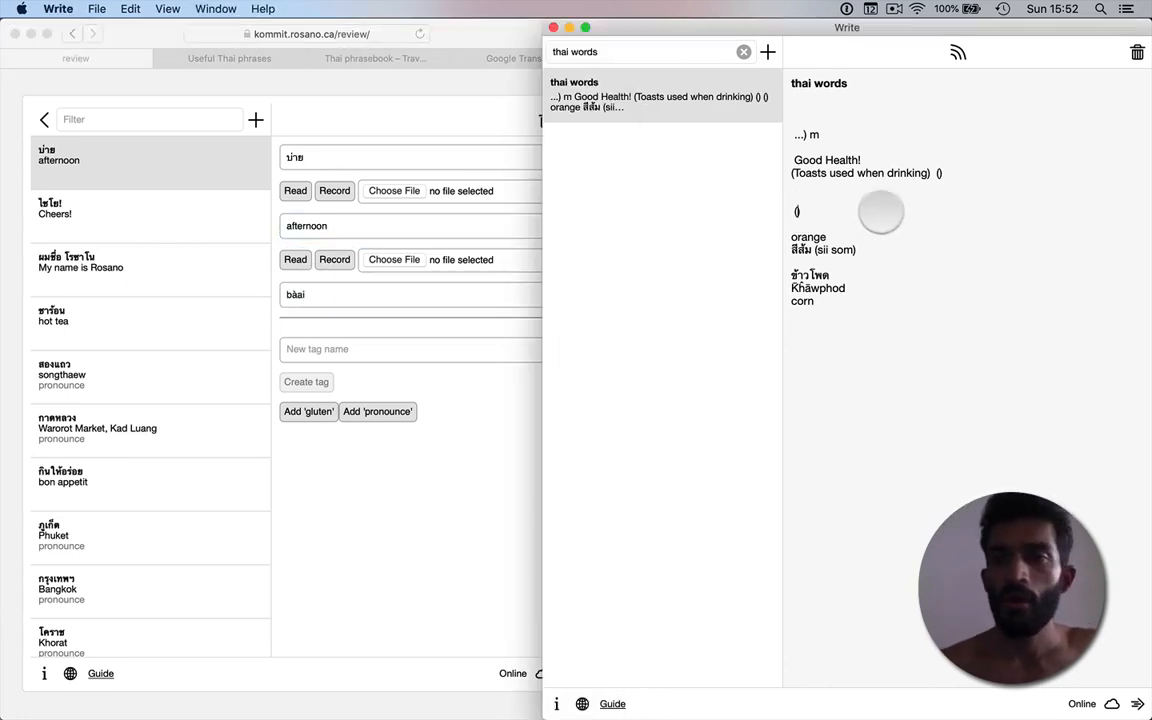
pyautogui.click(810, 248)
pyautogui.hotkey('alt', 'shift', 'Left')
pyautogui.press('super+x')
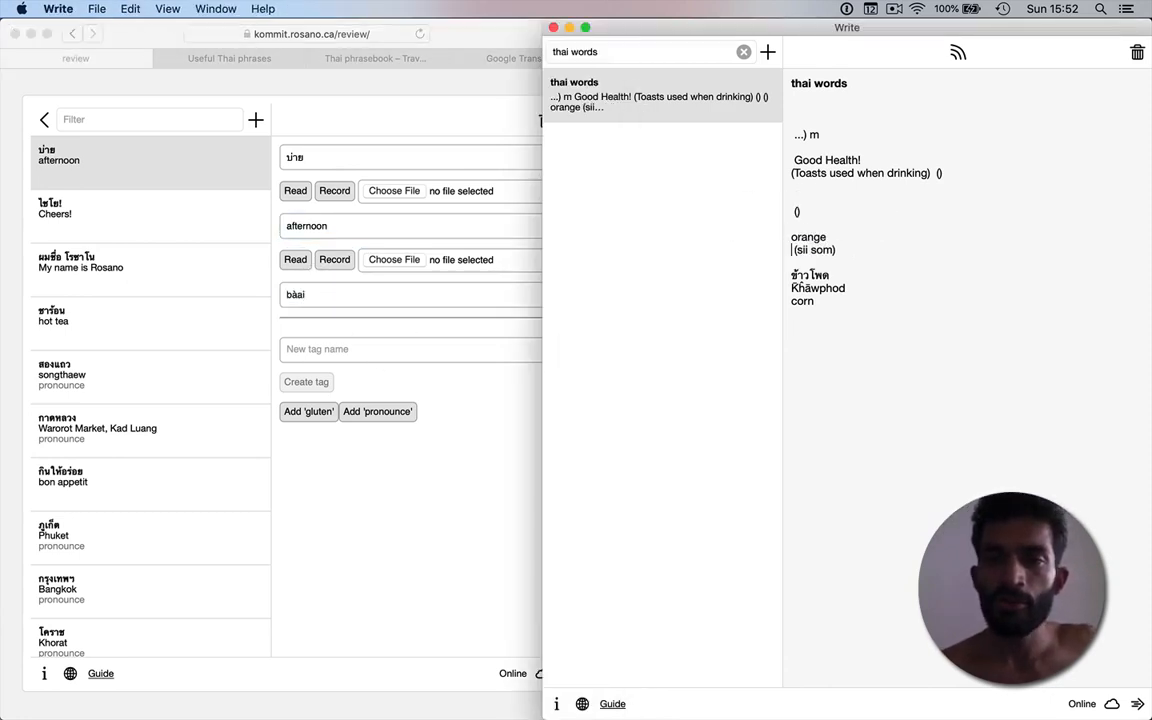
pyautogui.press('super+Tab')
pyautogui.press('Return')
pyautogui.press('super+v')
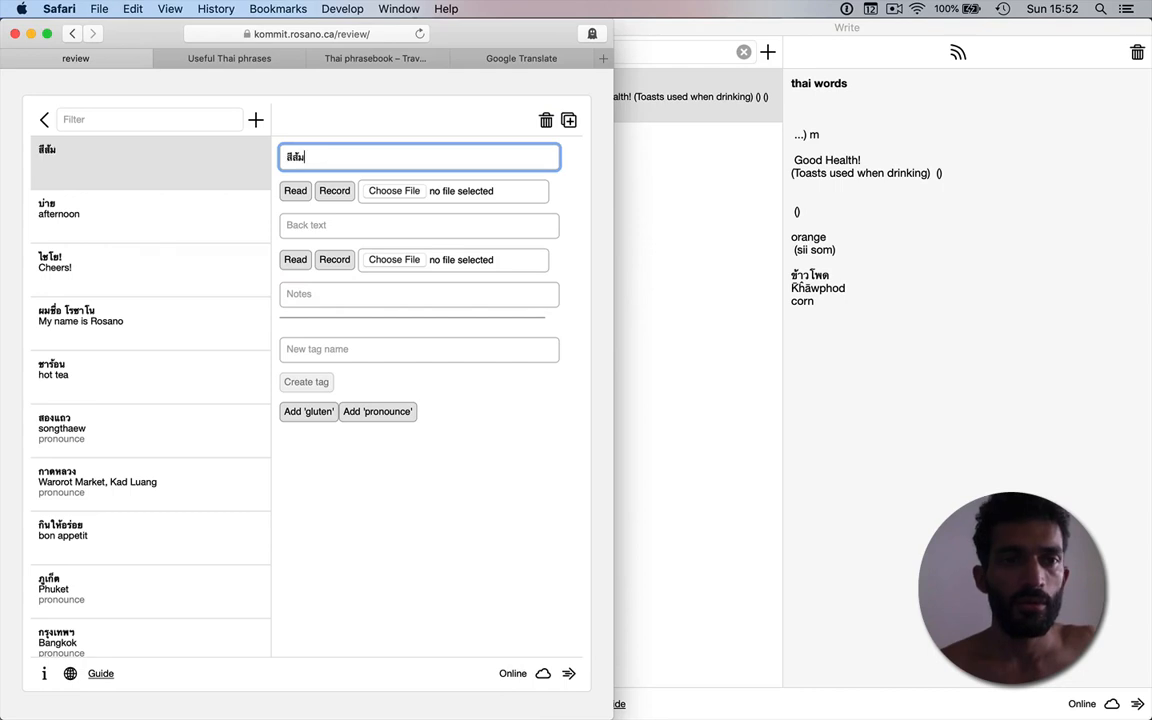
# Move "orange" from the note into the สีส้ม card's back text.
pyautogui.doubleClick(824, 240)
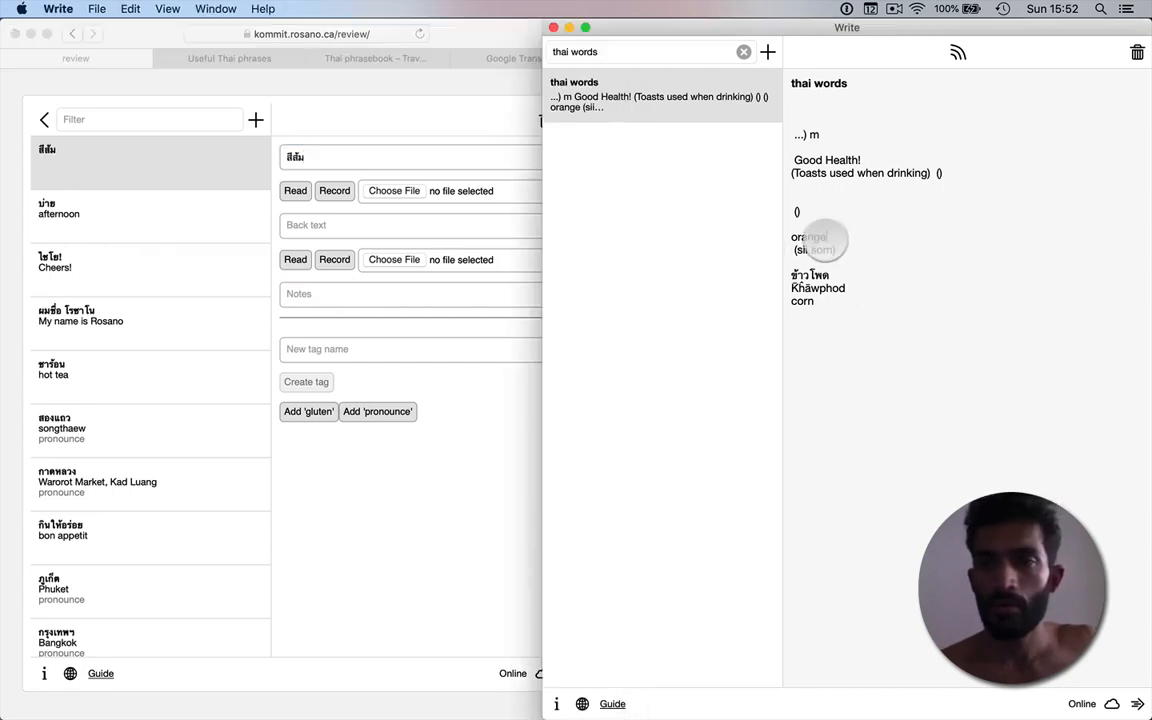
pyautogui.press('super+x')
pyautogui.press('super+Tab')
pyautogui.press('Tab')
pyautogui.press('Tab')
pyautogui.press('super+v')
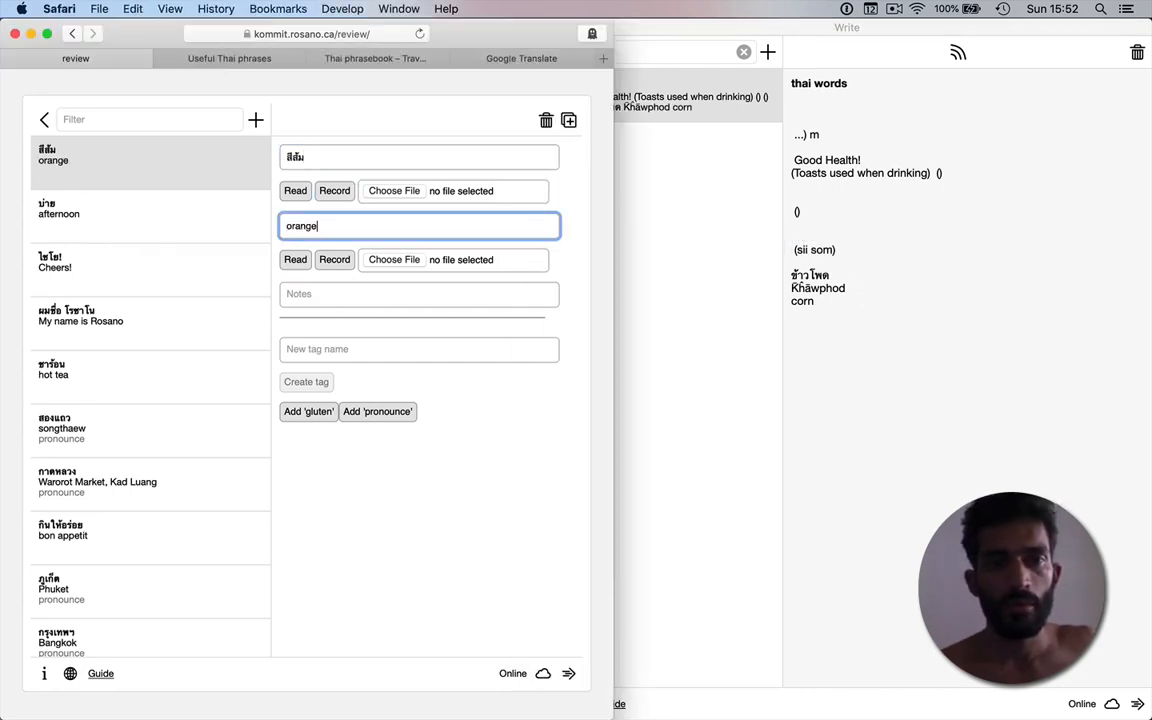
# Move the romanization "sii som" from the note, without its parentheses, into the orange card's notes.
pyautogui.press('super+Tab')
pyautogui.click(797, 251)
pyautogui.press('super+shift+Right')
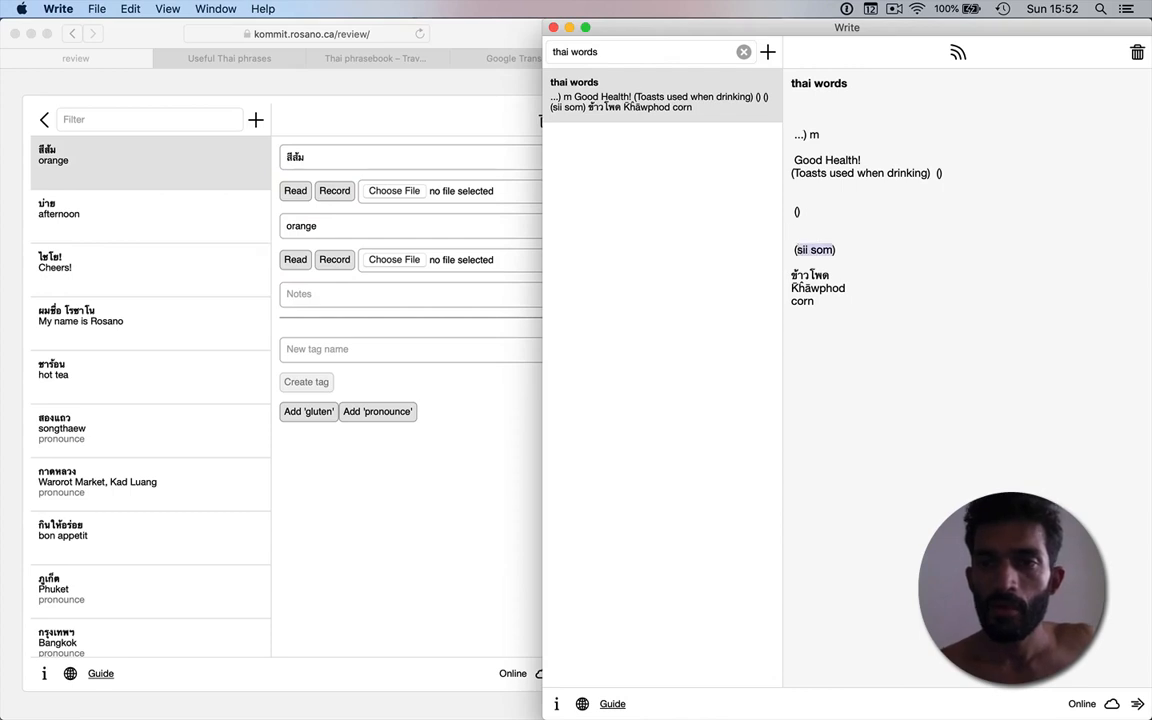
pyautogui.hotkey('shift', 'Left')
pyautogui.hotkey('shift', 'Left')
pyautogui.hotkey('shift', 'Right')
pyautogui.press('super+x')
pyautogui.press('super+Tab')
pyautogui.press('Tab')
pyautogui.press('Tab')
pyautogui.press('Tab')
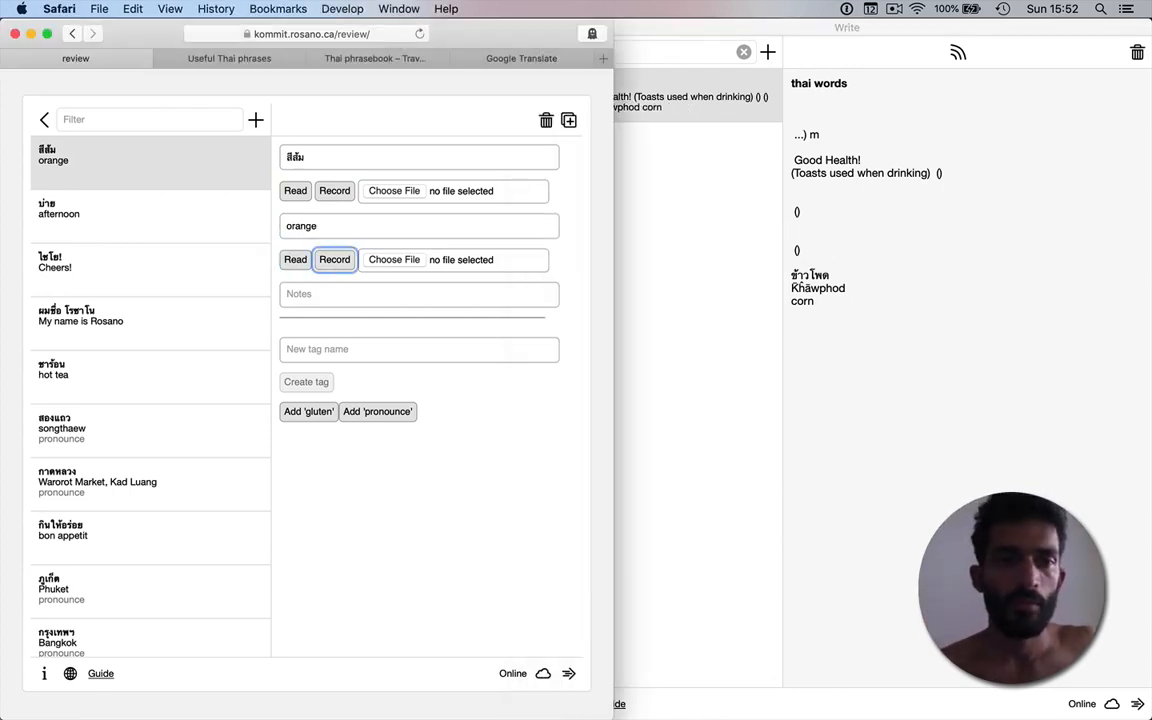
pyautogui.press('Tab')
pyautogui.press('super+v')
# Cut the Thai word ข้าวโพด from the thai words note and return to the flashcard deck.
pyautogui.press('super+Tab')
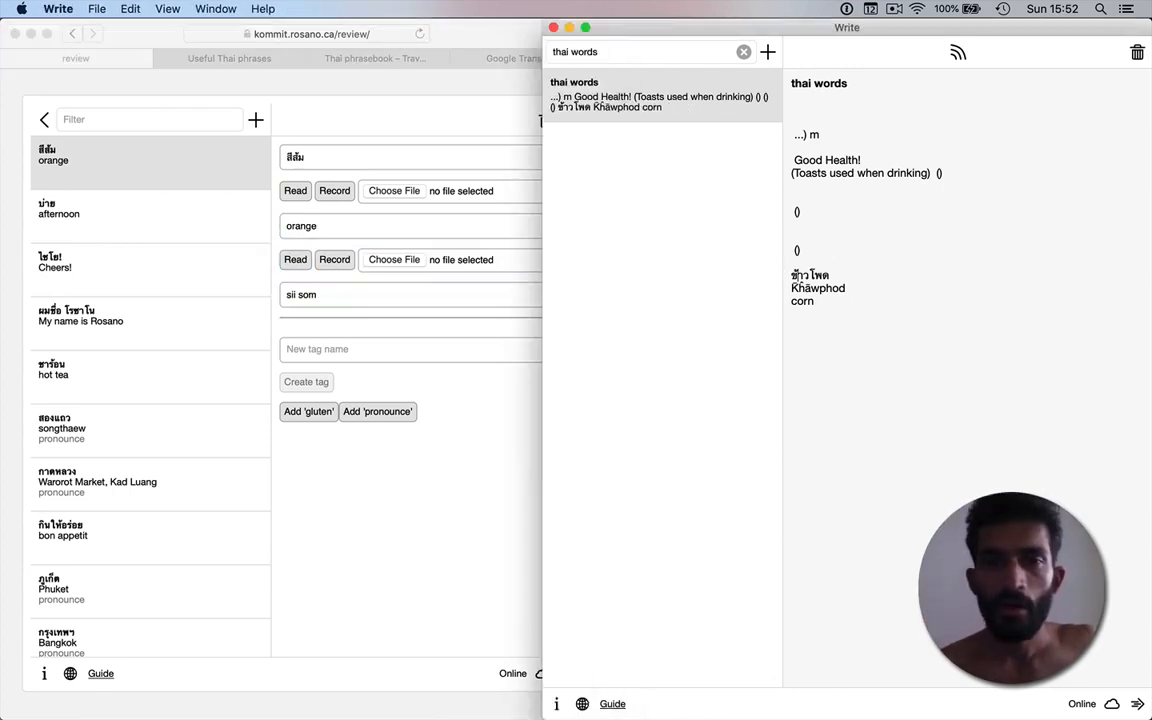
pyautogui.press('super+shift+Right')
pyautogui.press('super+x')
pyautogui.press('super+Tab')
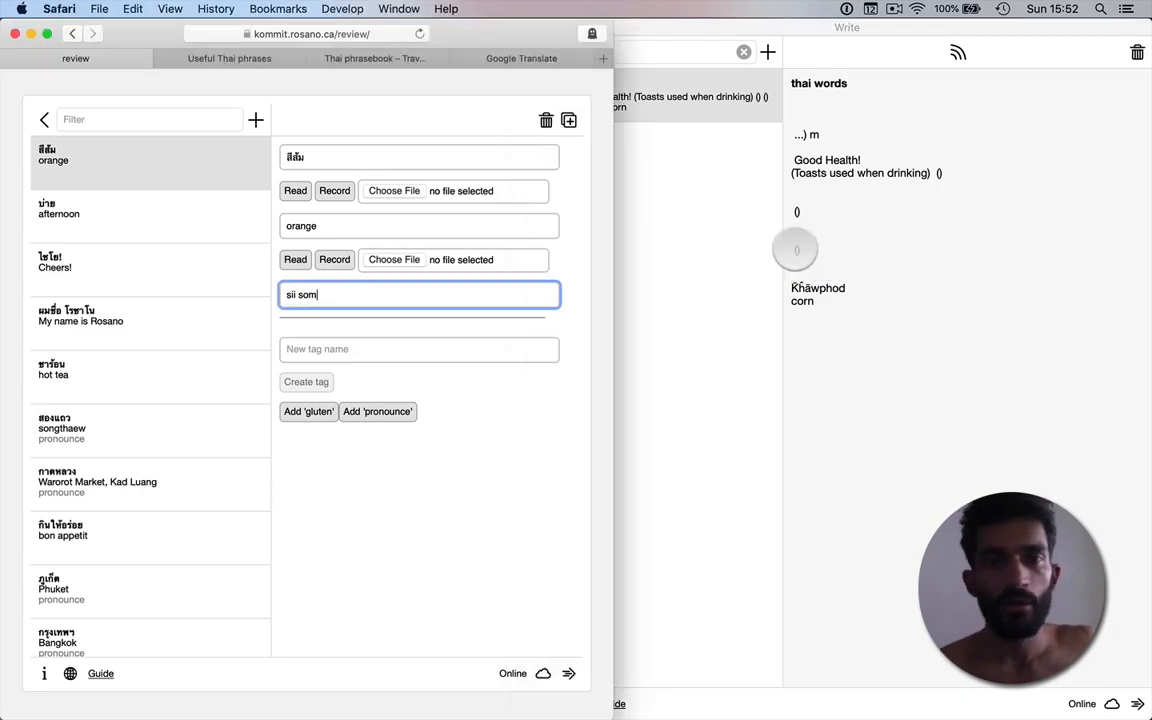
pyautogui.press('super+v')
pyautogui.press('BackSpace')
pyautogui.press('BackSpace')
pyautogui.press('BackSpace')
pyautogui.press('BackSpace')
pyautogui.press('BackSpace')
pyautogui.press('BackSpace')
pyautogui.press('BackSpace')
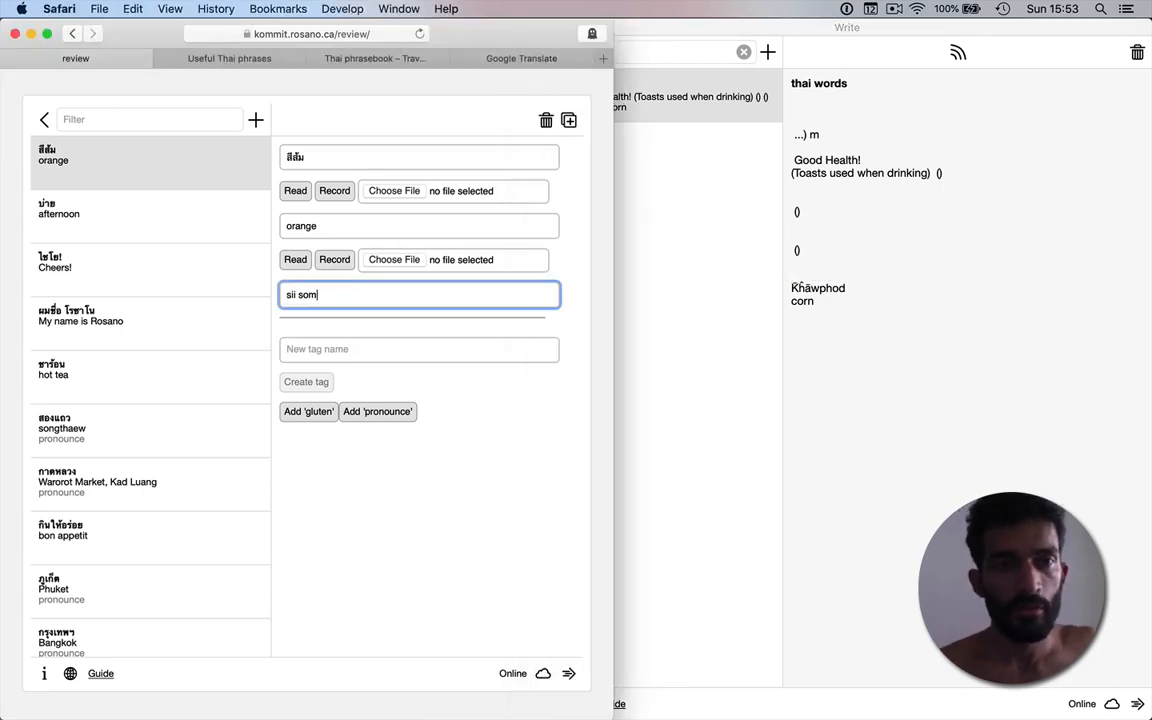
# Create a card with the cut word ข้าวโพด as front text and move "corn" from the note into its back text.
pyautogui.click(255, 120)
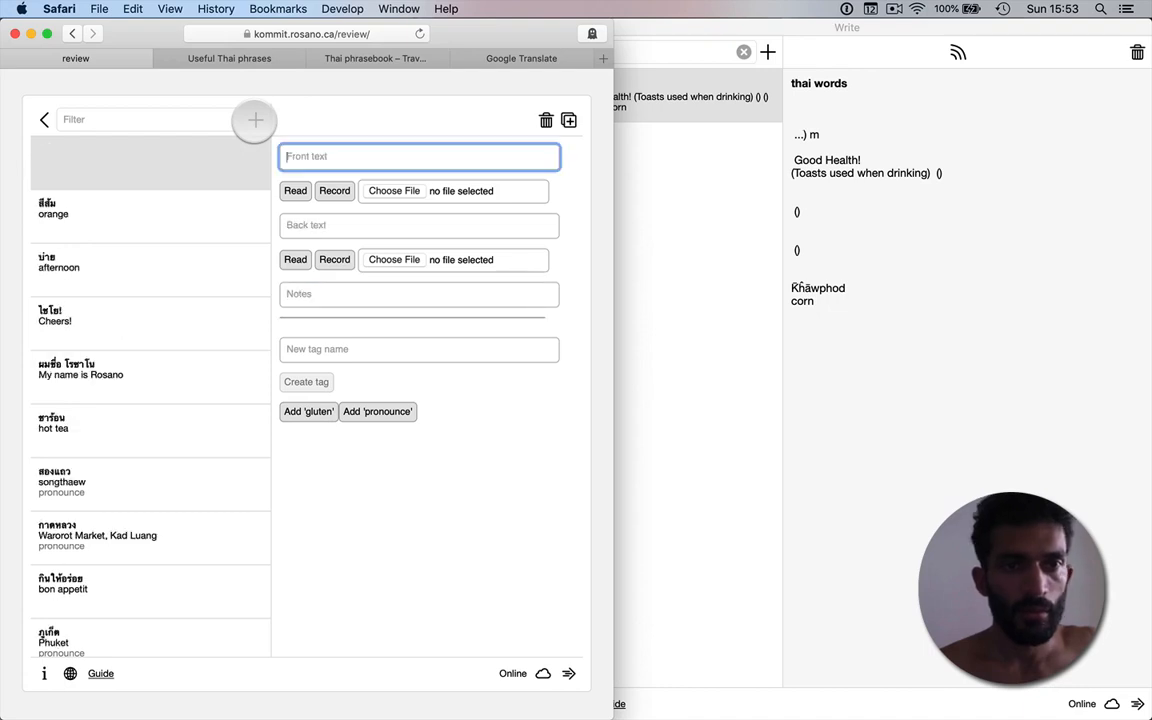
pyautogui.press('super+v')
pyautogui.press('super+Tab')
pyautogui.press('Down')
pyautogui.press('Down')
pyautogui.press('super+shift+Right')
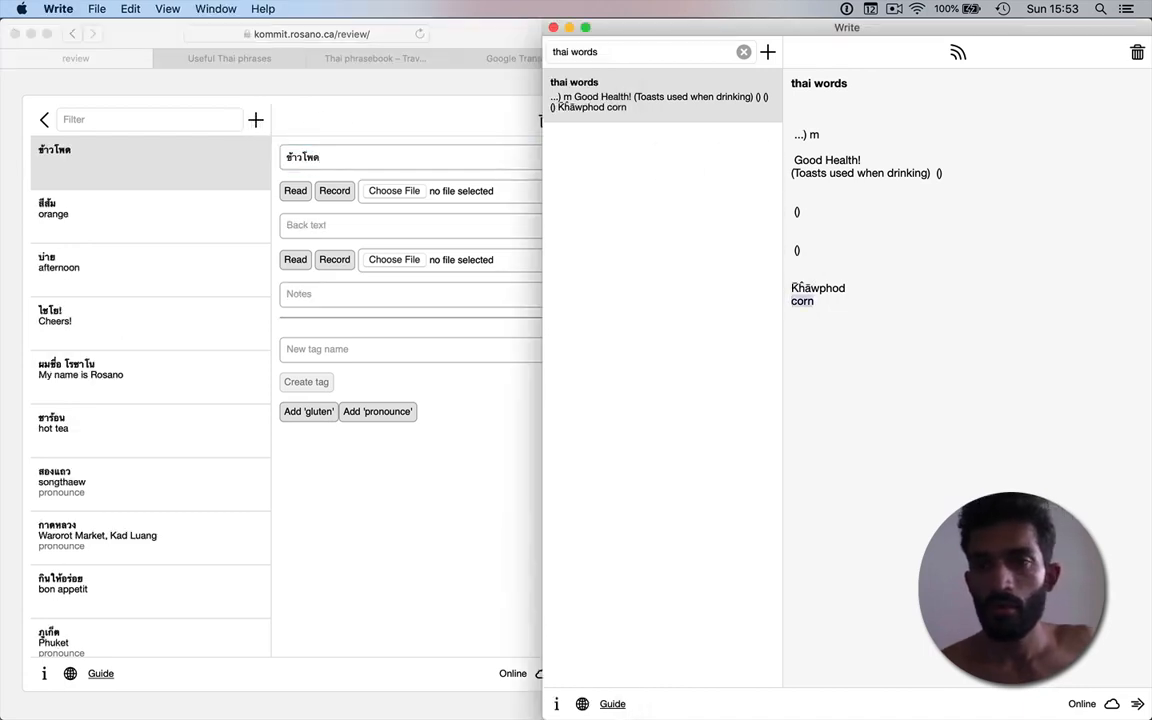
pyautogui.press('super+x')
pyautogui.press('super+Tab')
pyautogui.press('Tab')
pyautogui.press('Tab')
pyautogui.press('Tab')
pyautogui.press('Tab')
pyautogui.press('super+v')
# Move the romanization "K̄ĥāwphod" from the note into the corn card's notes.
pyautogui.press('super+Tab')
pyautogui.press('Up')
pyautogui.press('super+shift+Right')
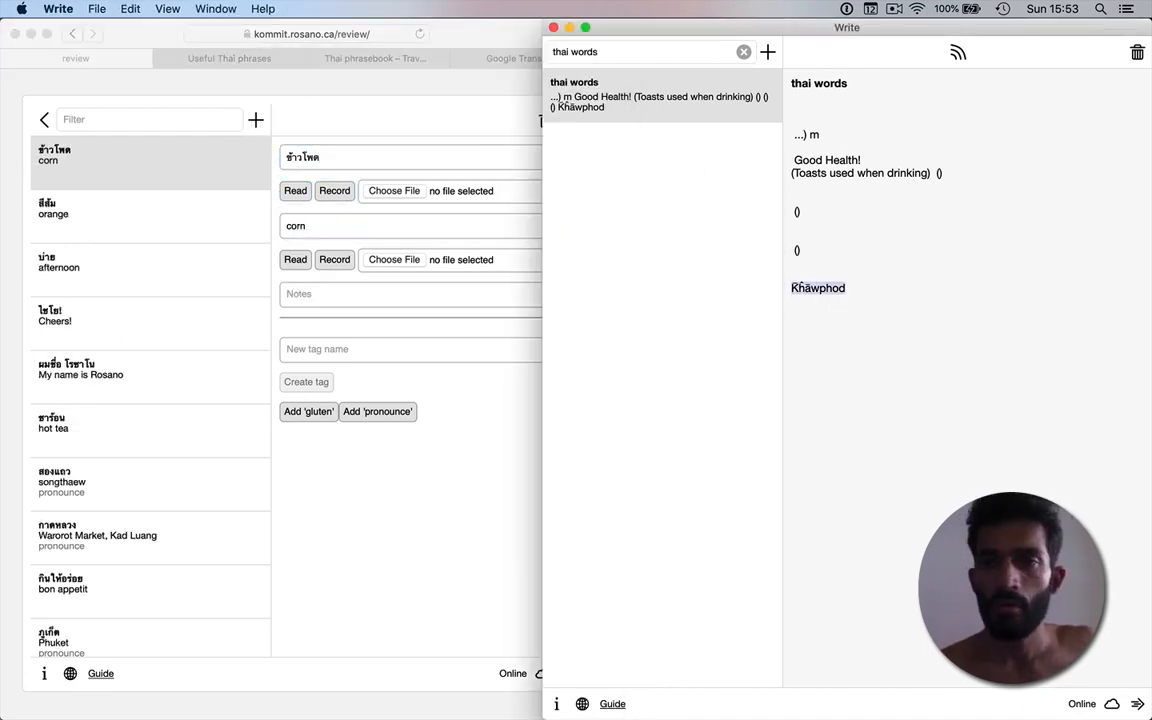
pyautogui.press('super+x')
pyautogui.press('super+Tab')
pyautogui.press('Tab')
pyautogui.press('Tab')
pyautogui.press('Tab')
pyautogui.press('Tab')
pyautogui.press('super+v')
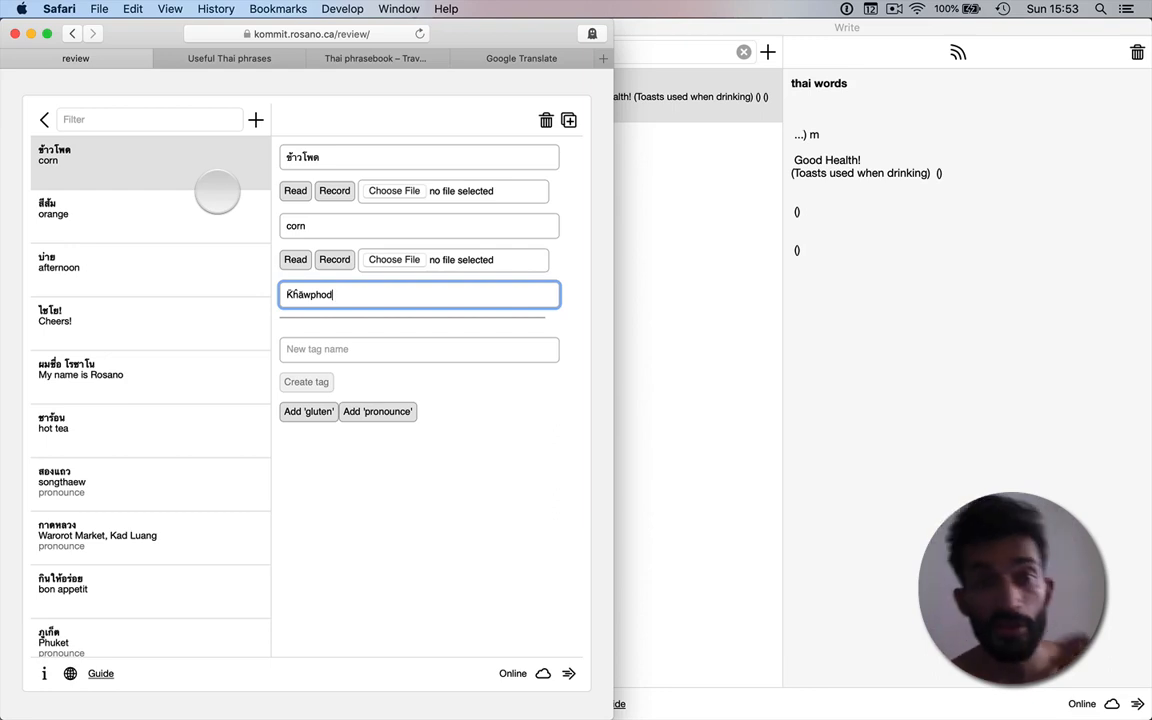
# Lower the system volume and have the corn card's Thai front text read aloud.
pyautogui.click(339, 157)
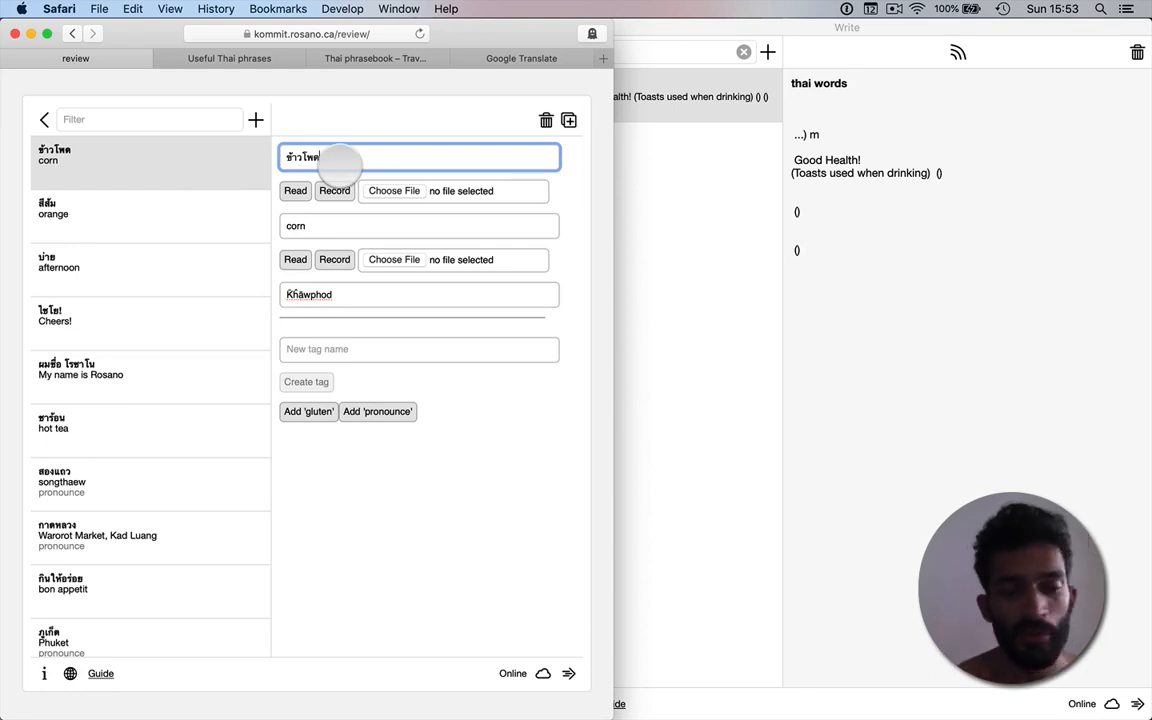
pyautogui.press('XF86AudioLowerVolume')
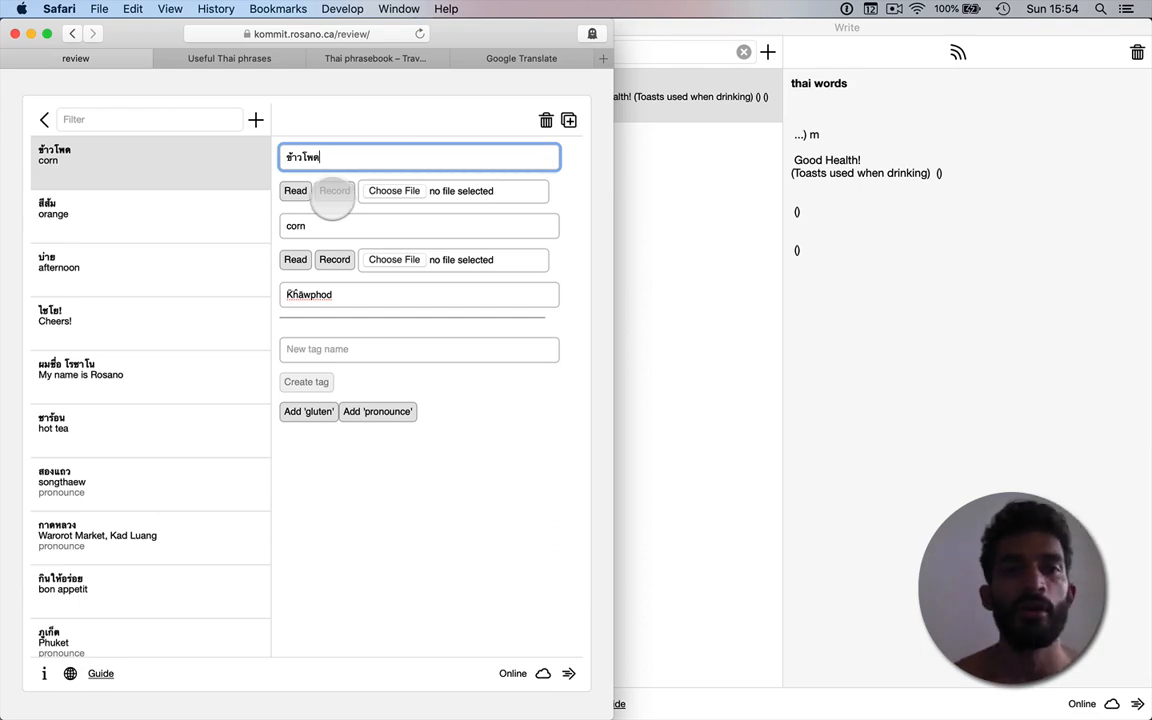
pyautogui.click(295, 191)
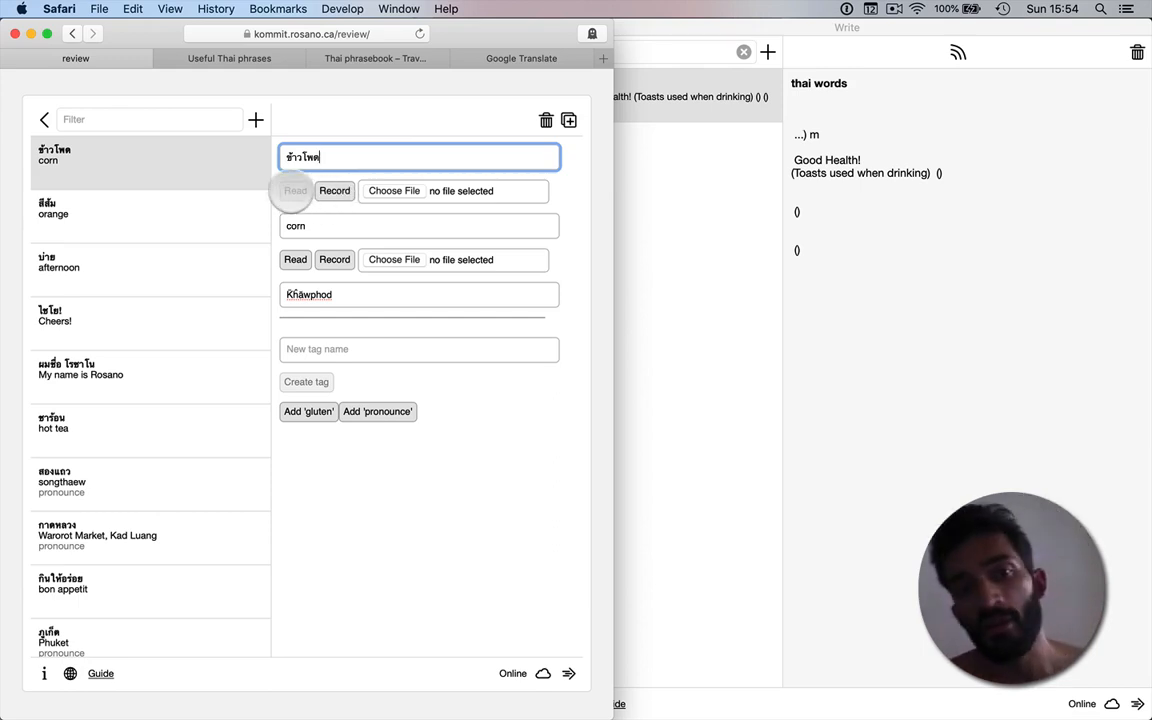
pyautogui.click(291, 191)
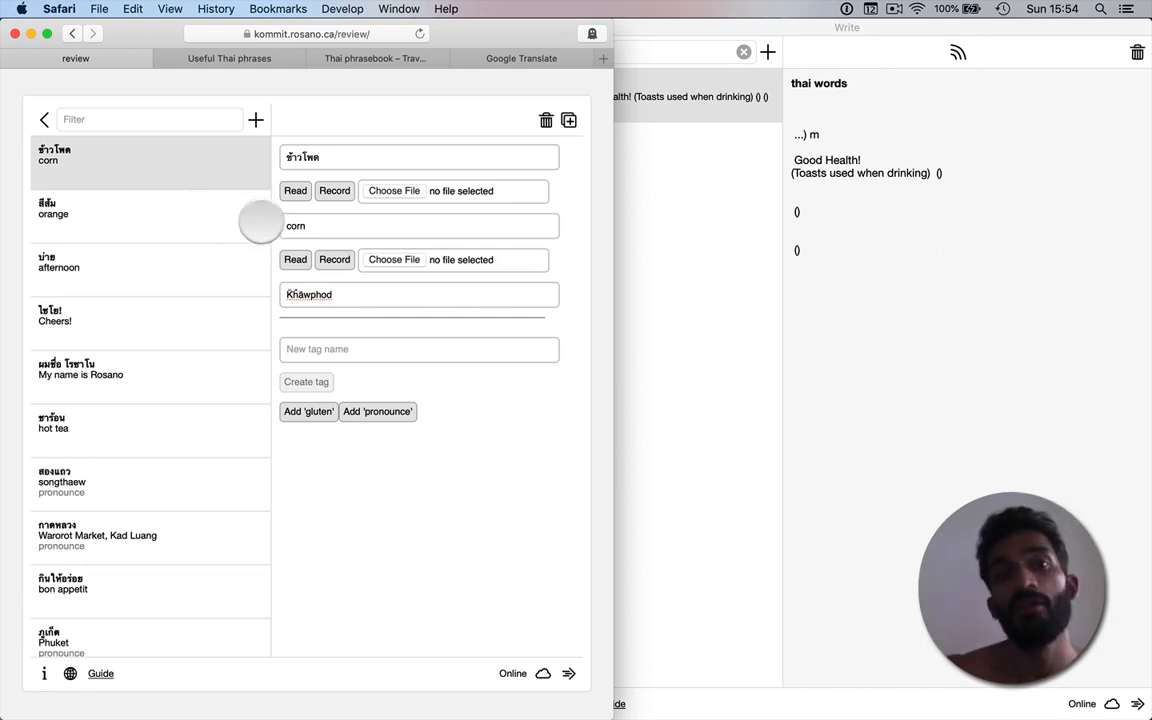
# Have the Thai front texts of the orange and afternoon cards read aloud.
pyautogui.click(163, 202)
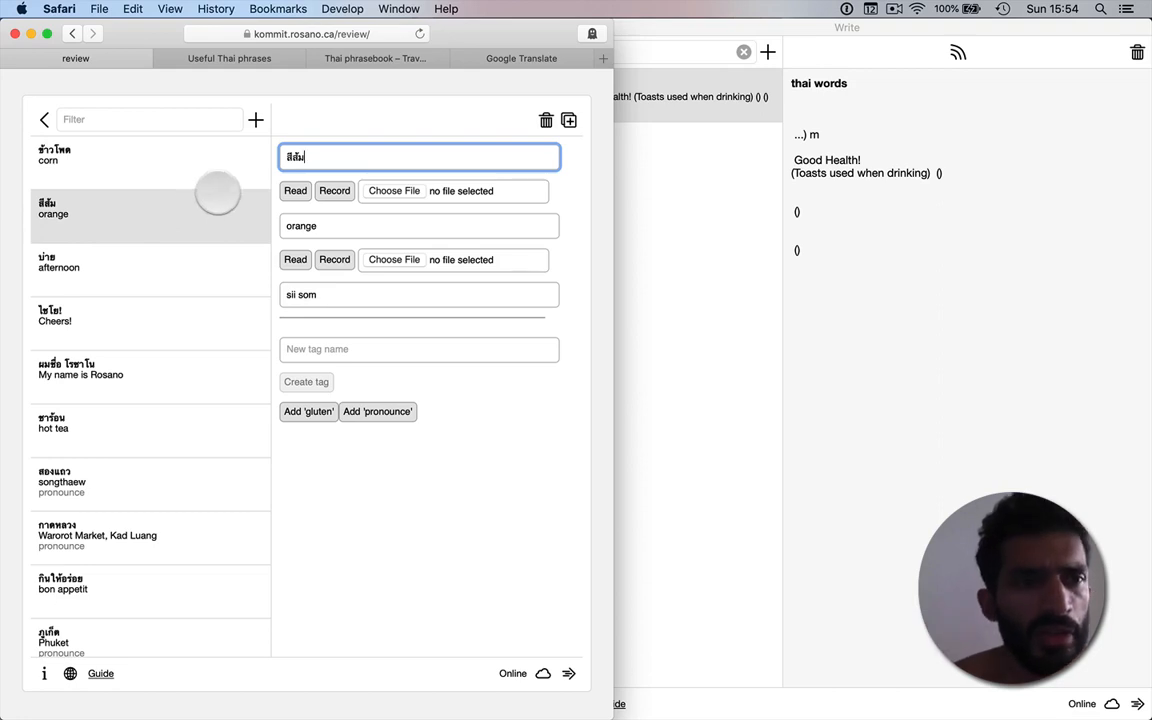
pyautogui.click(291, 191)
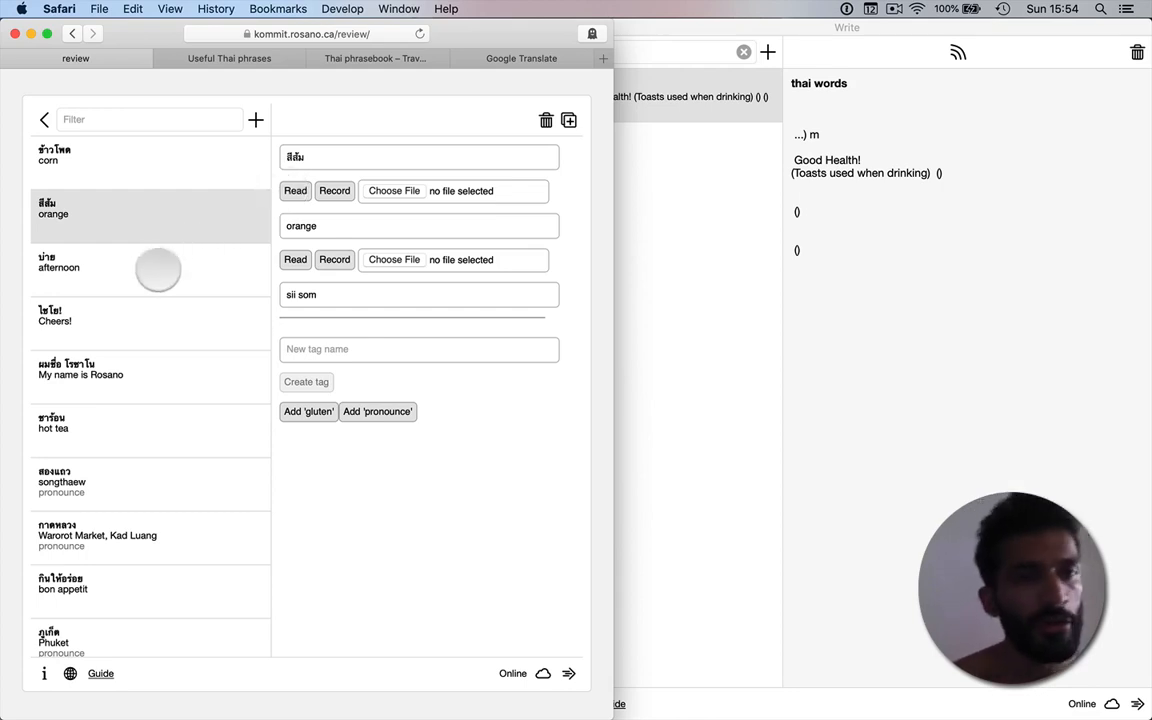
pyautogui.click(159, 267)
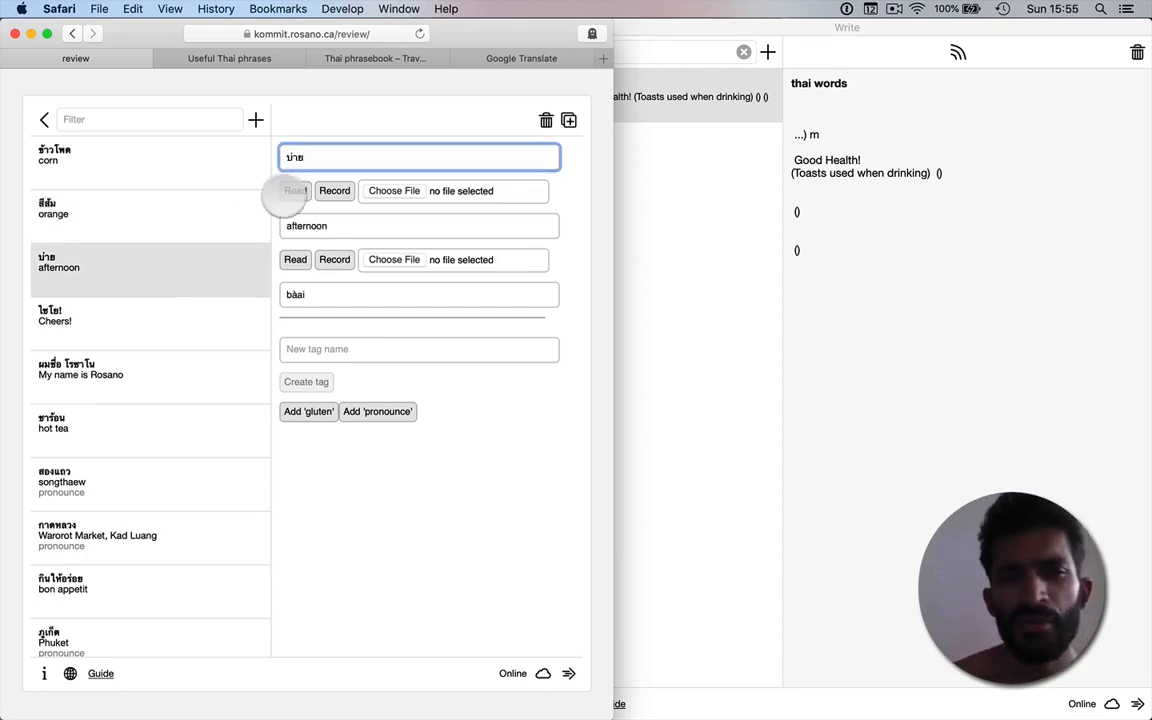
pyautogui.click(288, 192)
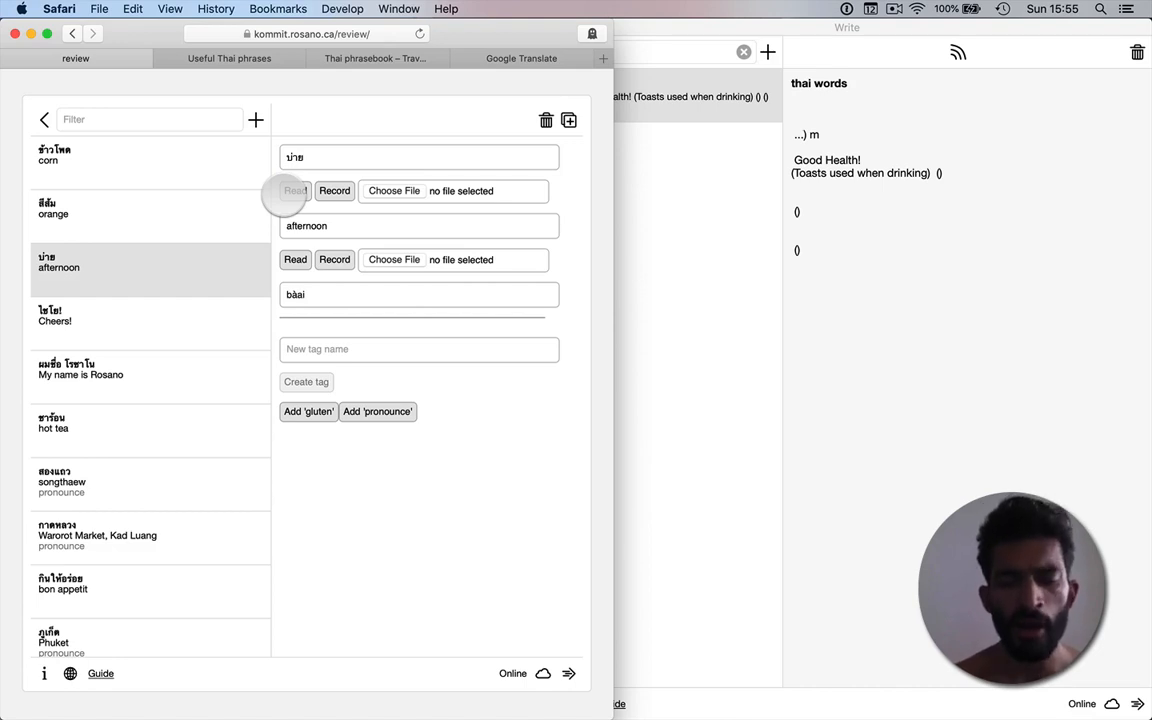
# Have the Thai front texts of the "Cheers!" and self-introduction cards read aloud.
pyautogui.click(141, 301)
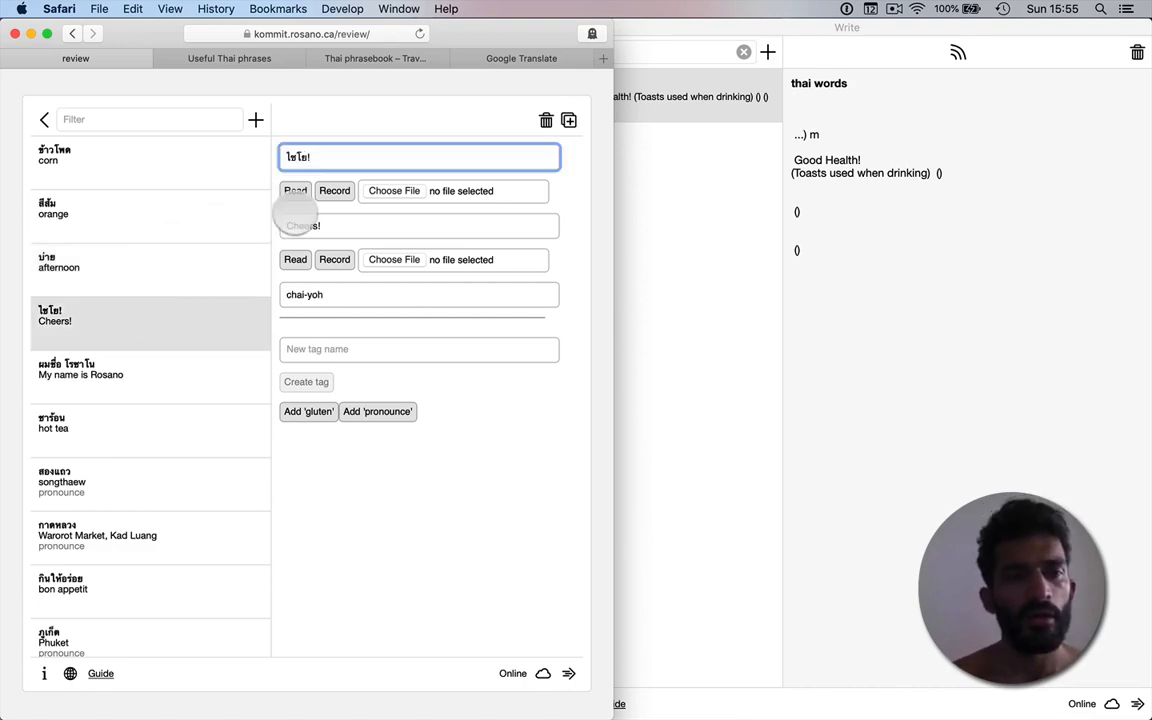
pyautogui.click(296, 192)
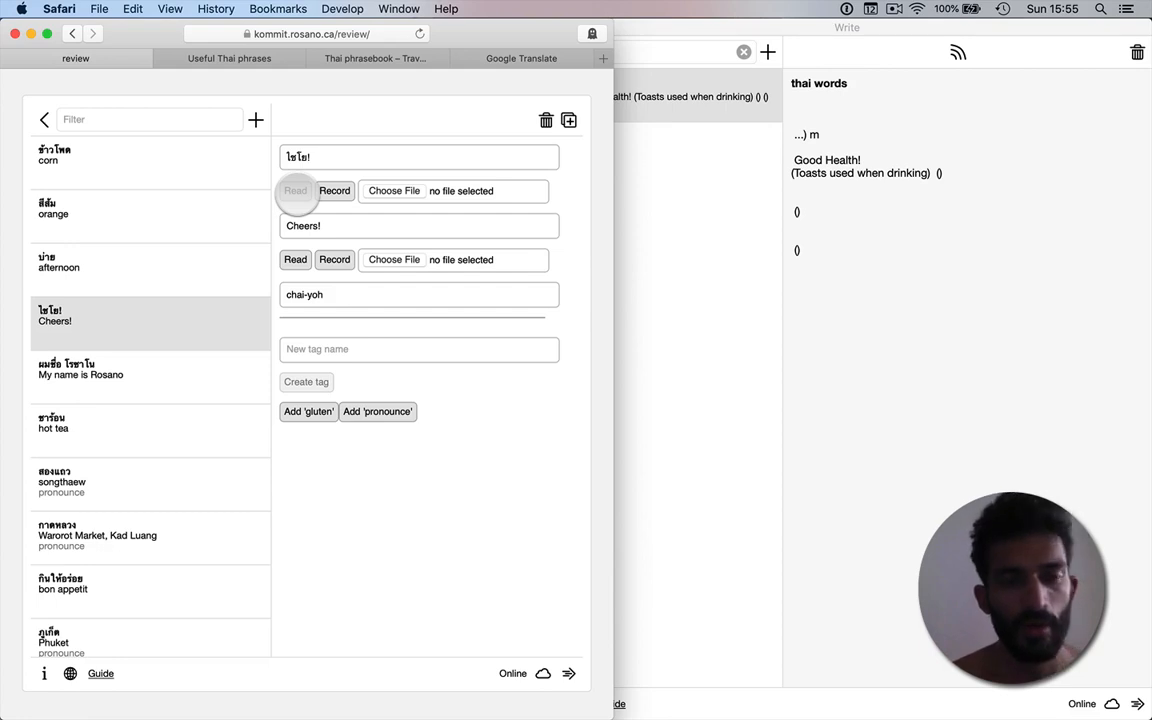
pyautogui.click(155, 358)
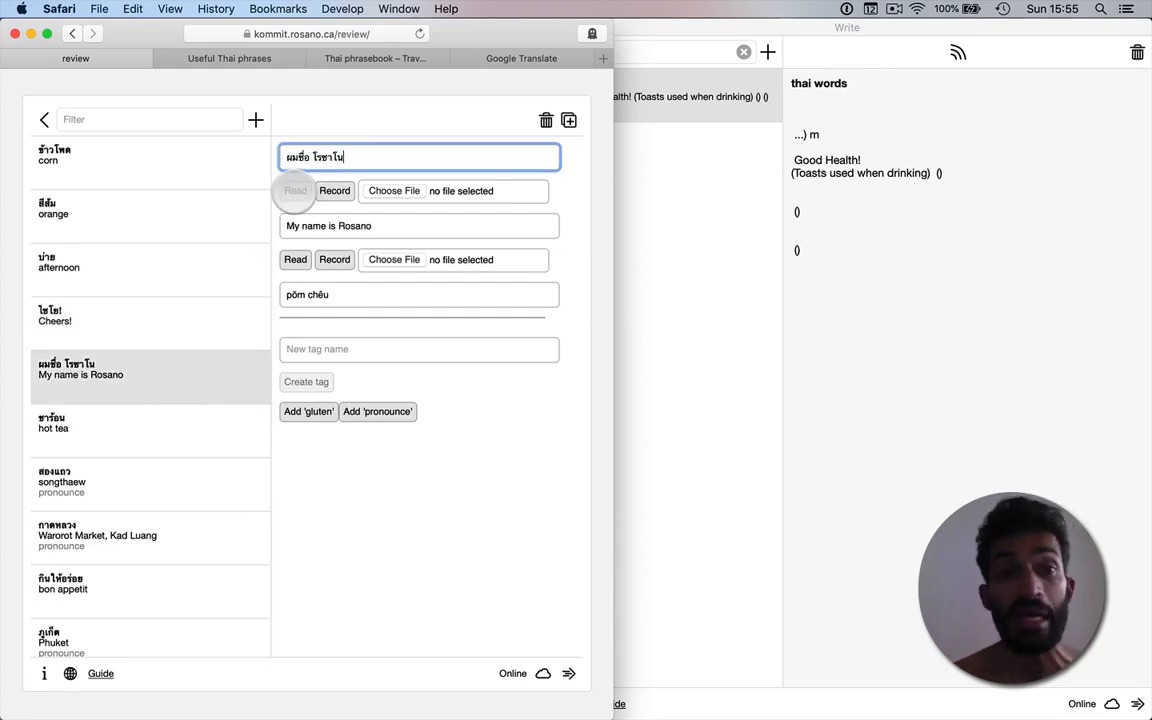
pyautogui.click(296, 192)
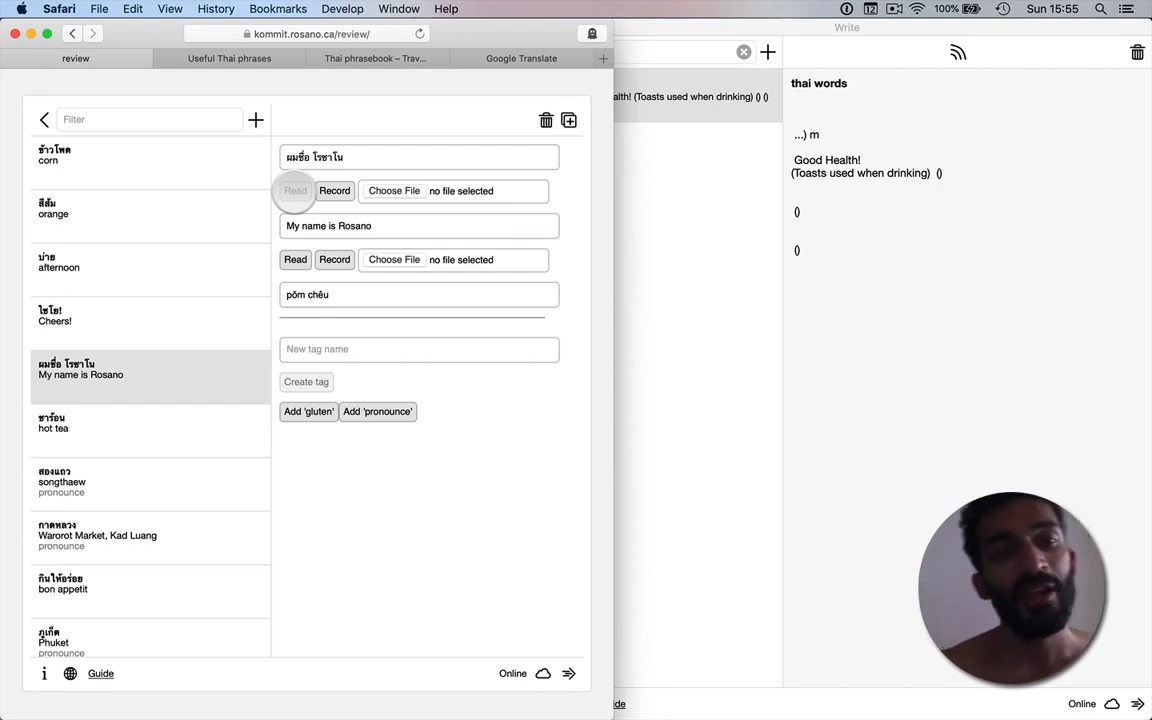
# Check the self-introduction card's Thai front text and reopen the corn card.
pyautogui.click(308, 157)
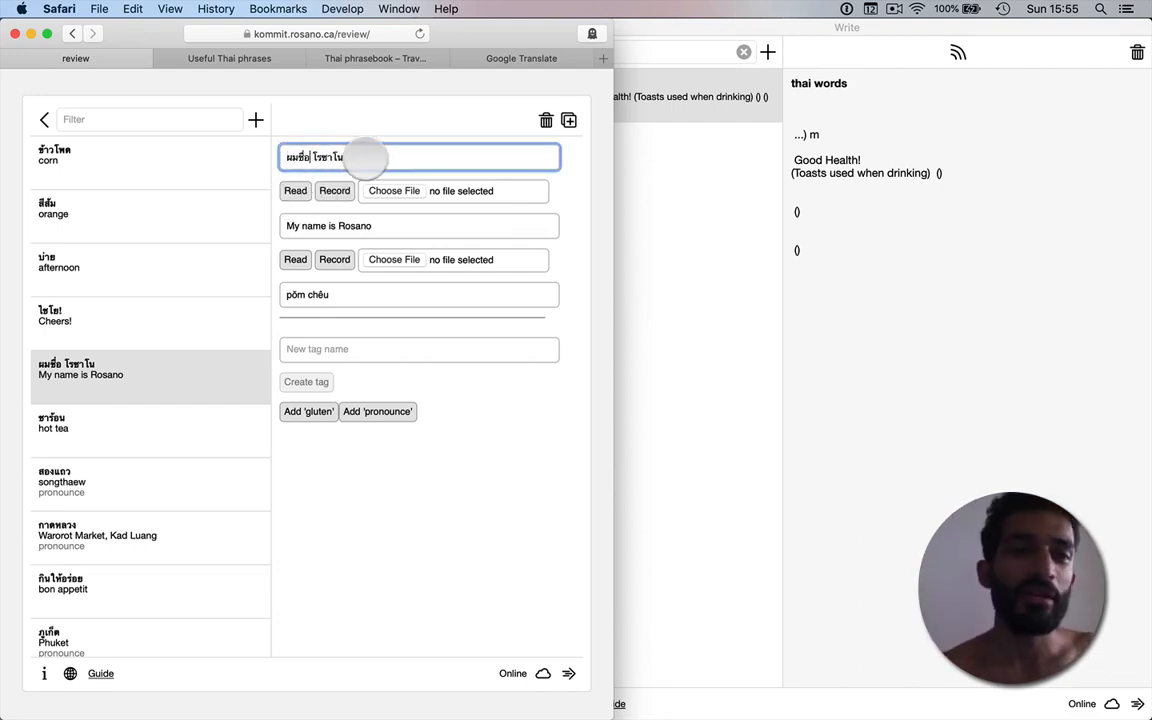
pyautogui.click(366, 158)
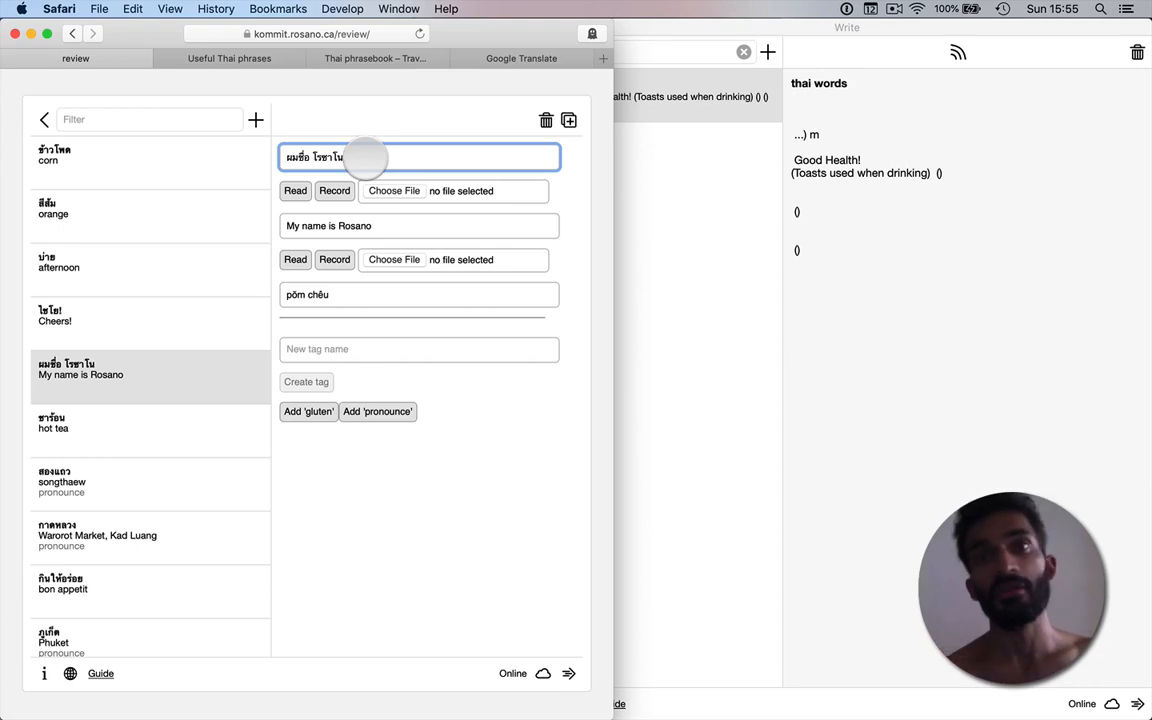
pyautogui.click(157, 153)
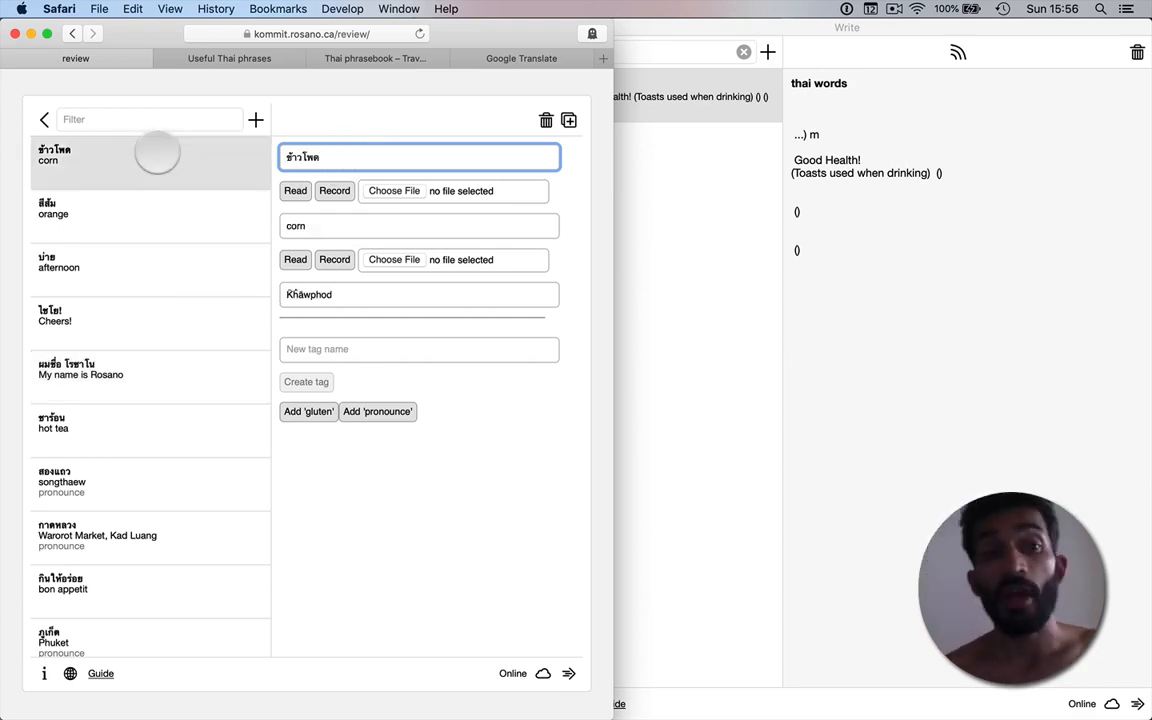